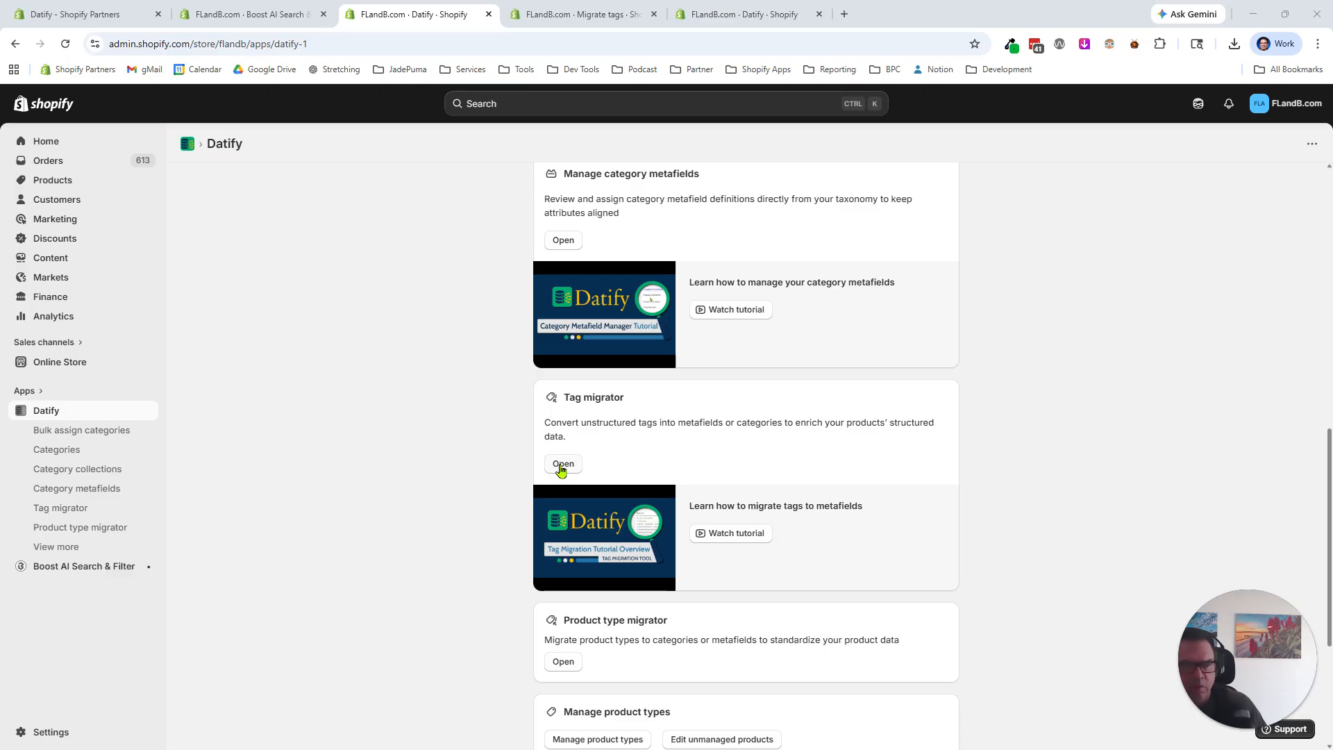
# - Open the Tag migrator and review the unmigrated tags, the tags not to migrate, and the saved and bulk migrations
pyautogui.click(560, 463)
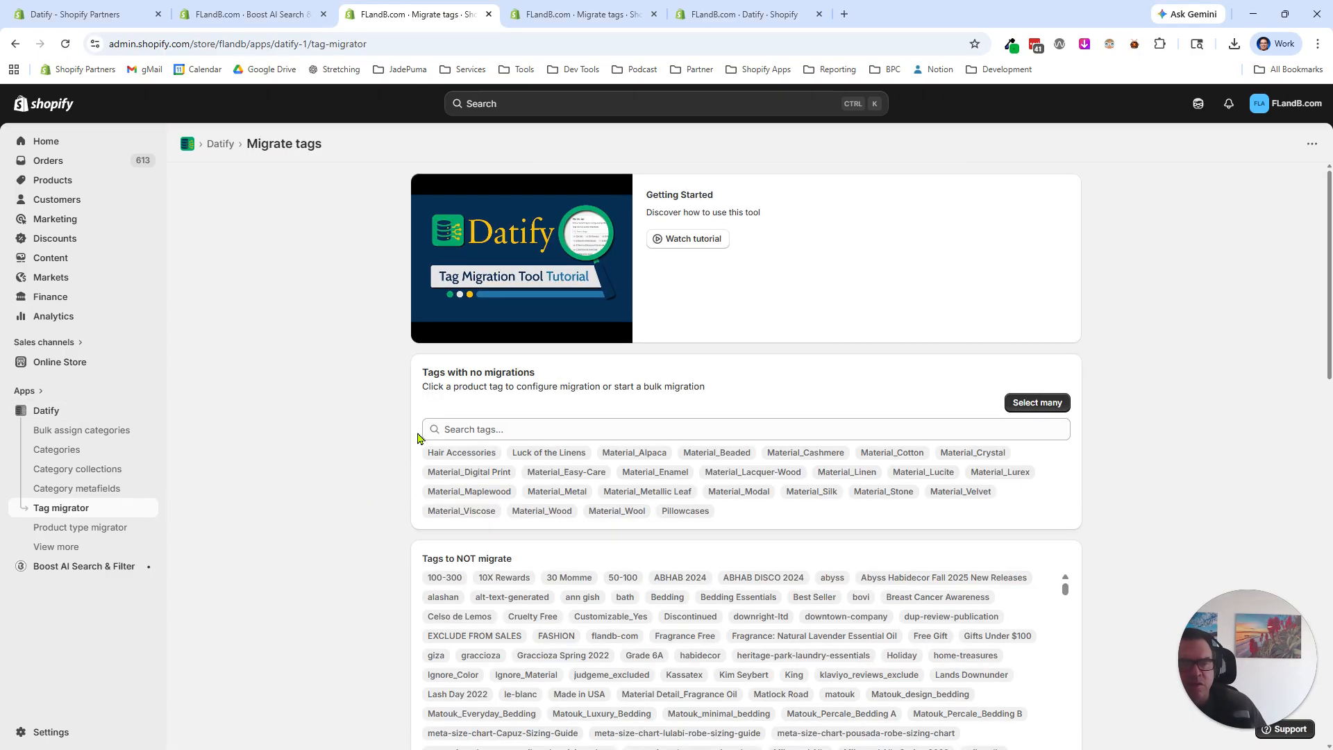
pyautogui.scroll(-15, 646, 489)
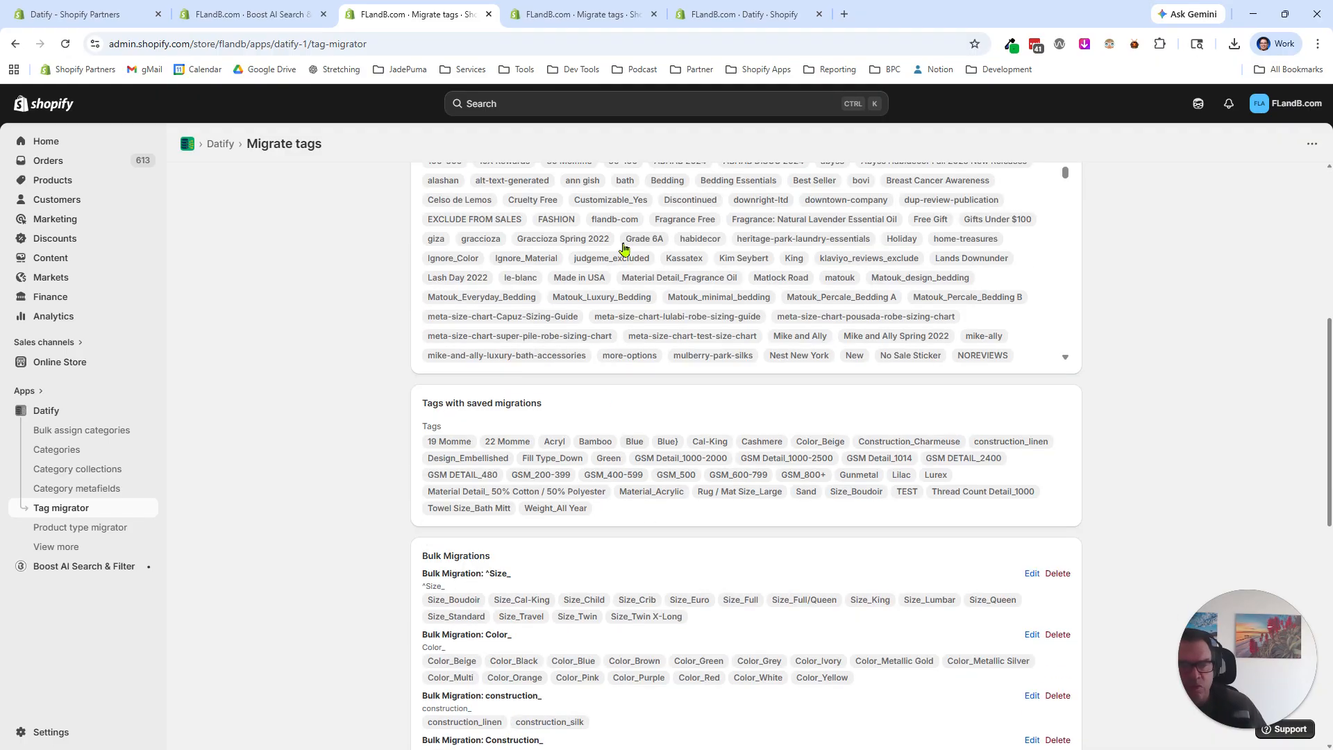
pyautogui.scroll(-2, 598, 463)
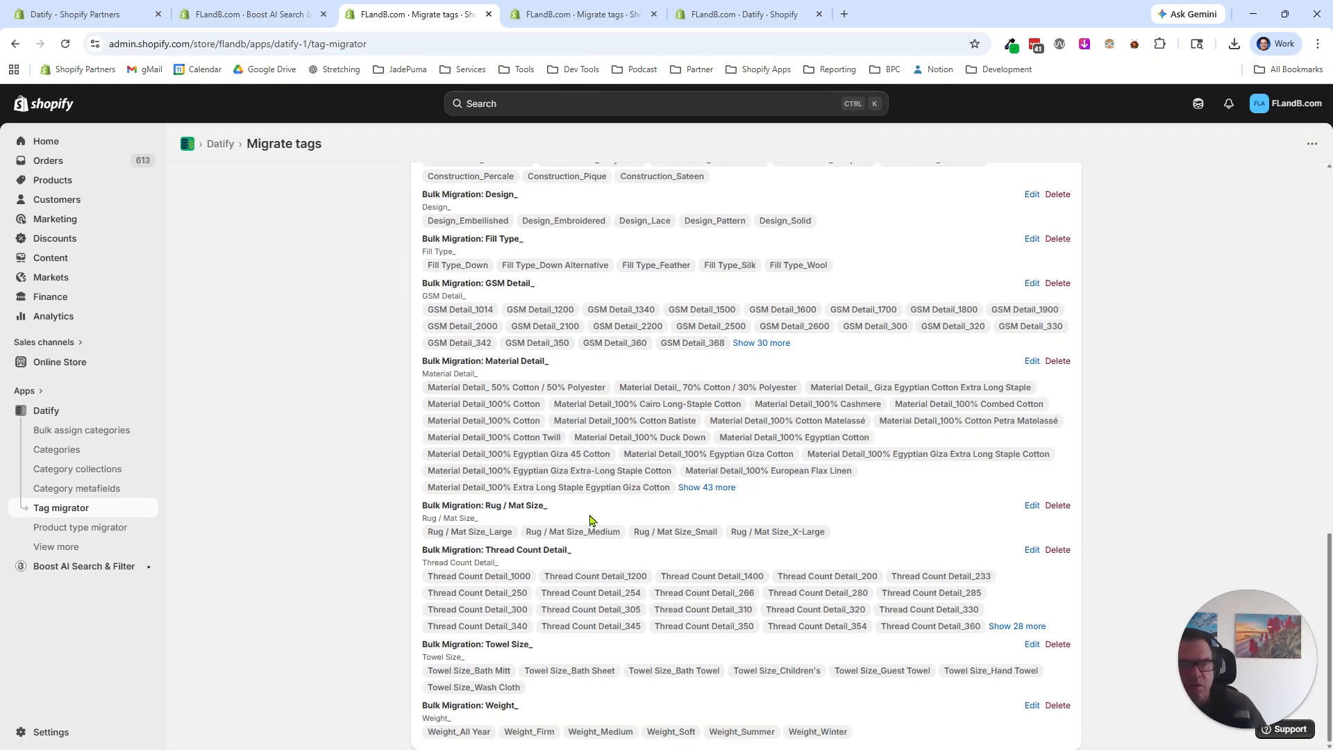
pyautogui.scroll(20, 614, 653)
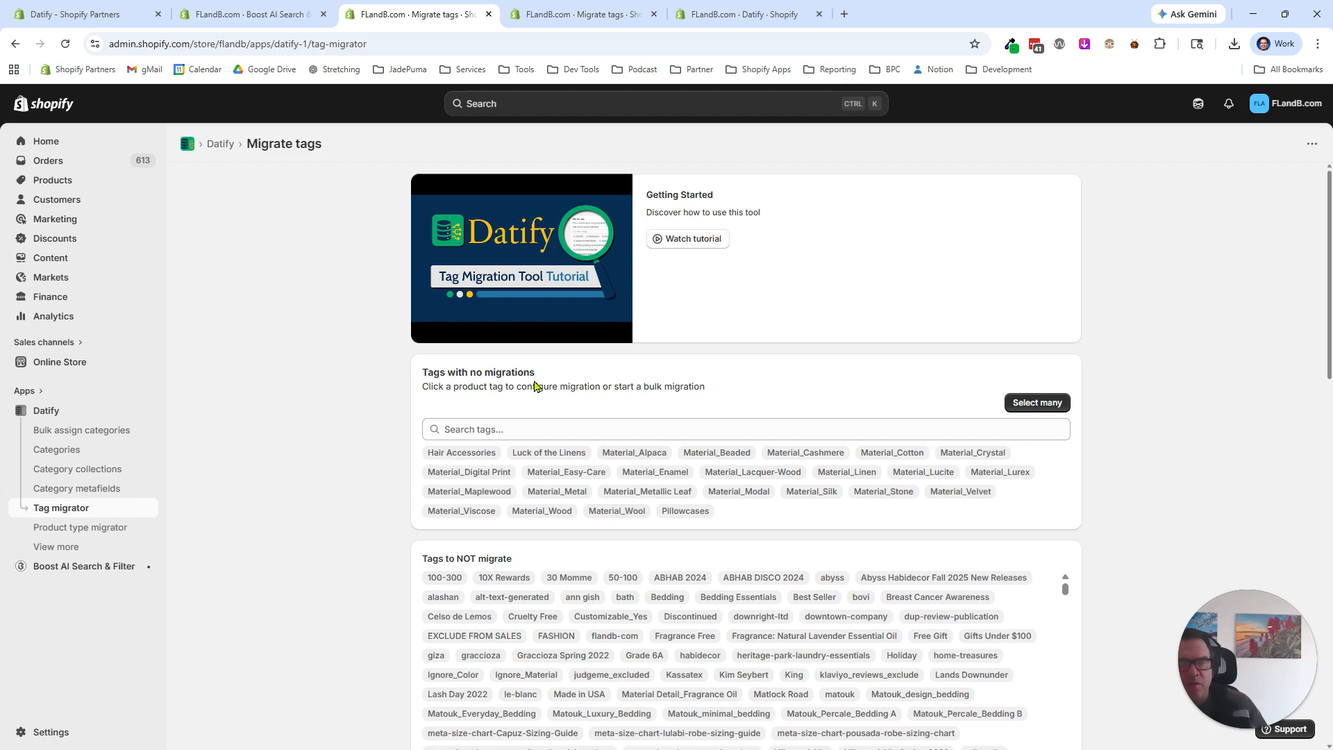
pyautogui.moveTo(536, 372); pyautogui.dragTo(397, 372)
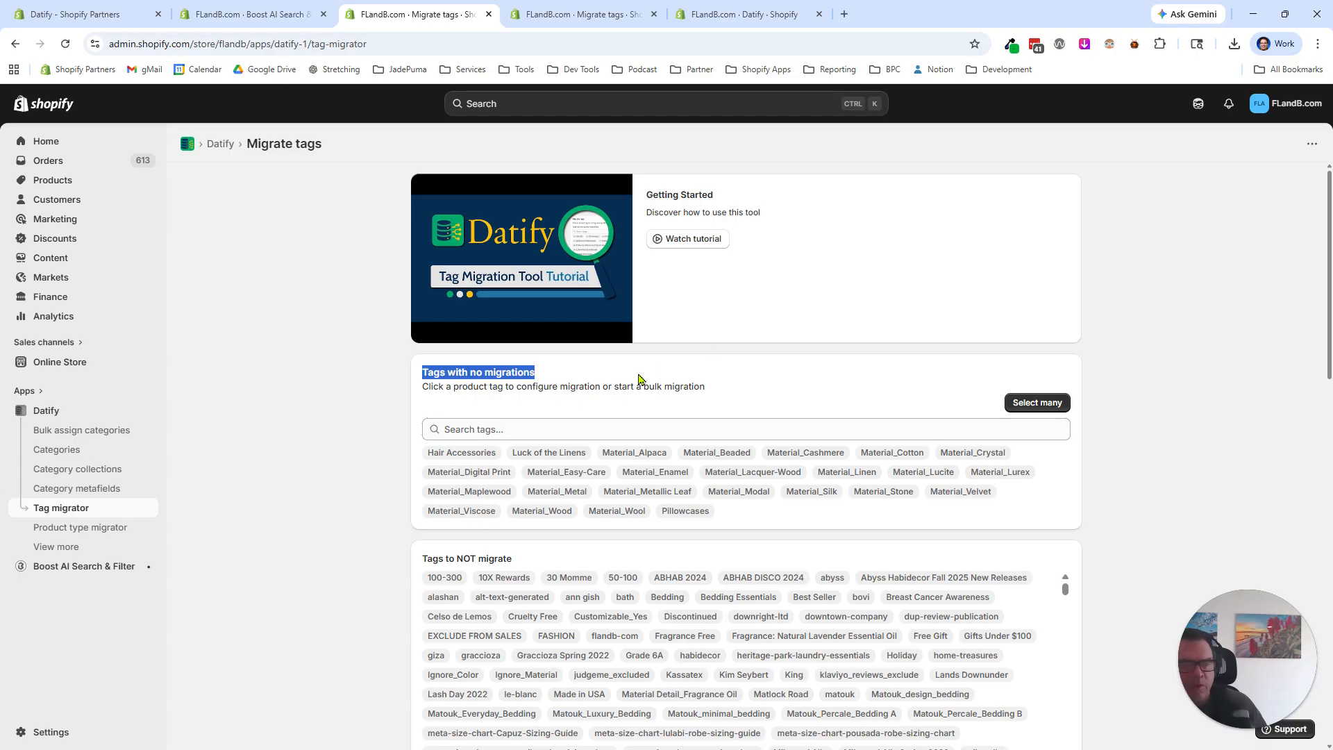
pyautogui.scroll(-10, 548, 521)
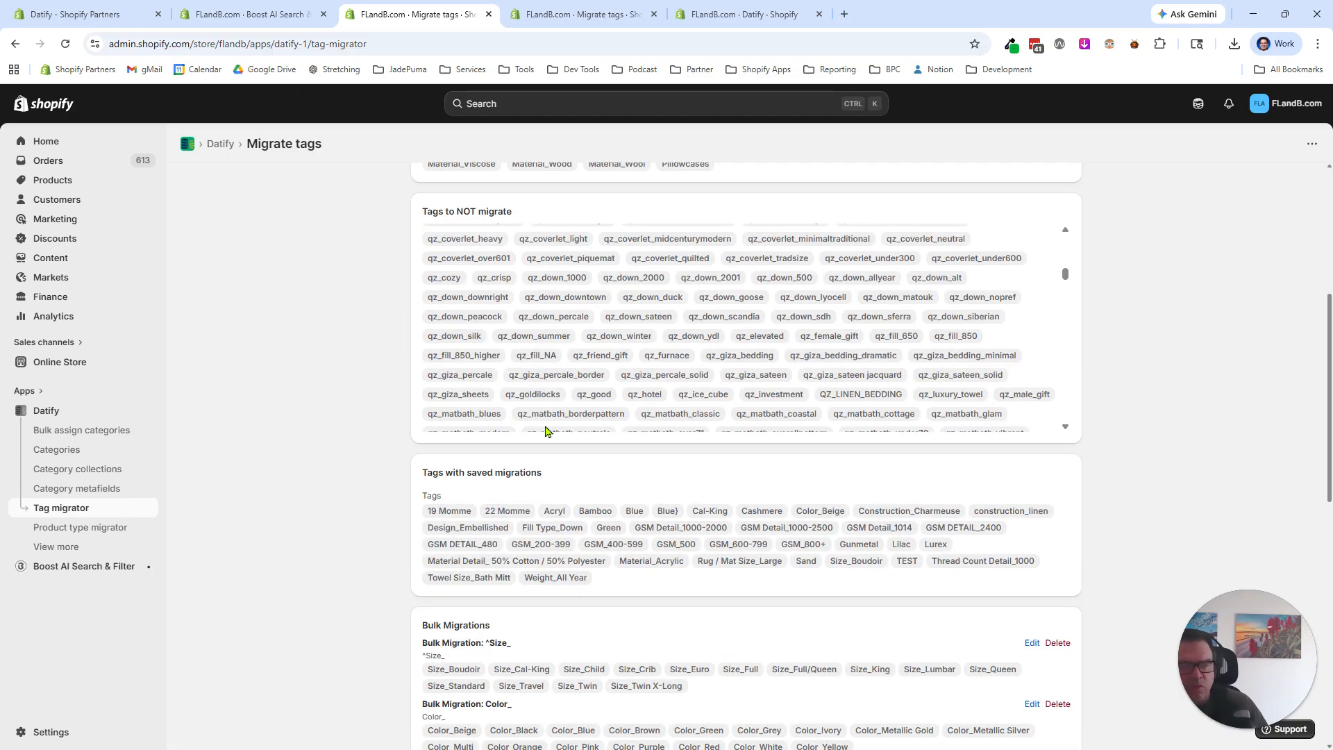
pyautogui.scroll(5, 1215, 532)
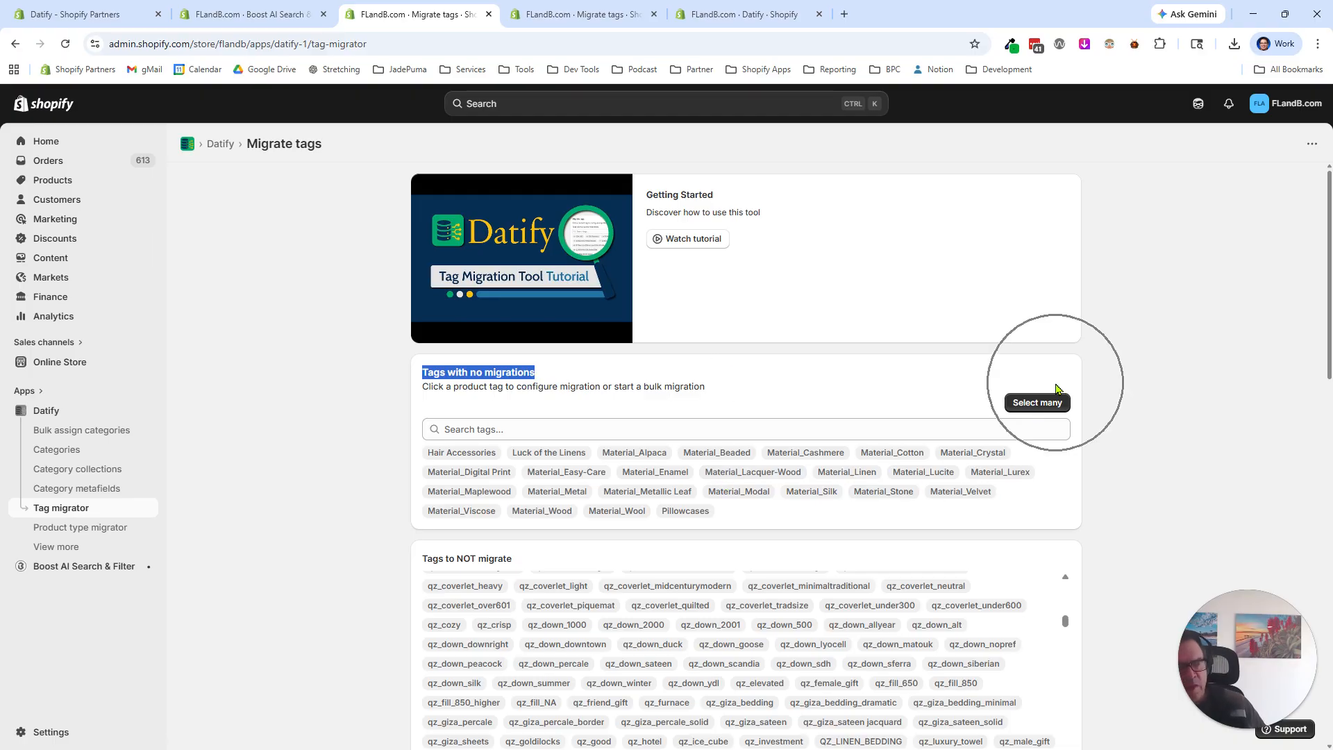
pyautogui.click(1031, 410)
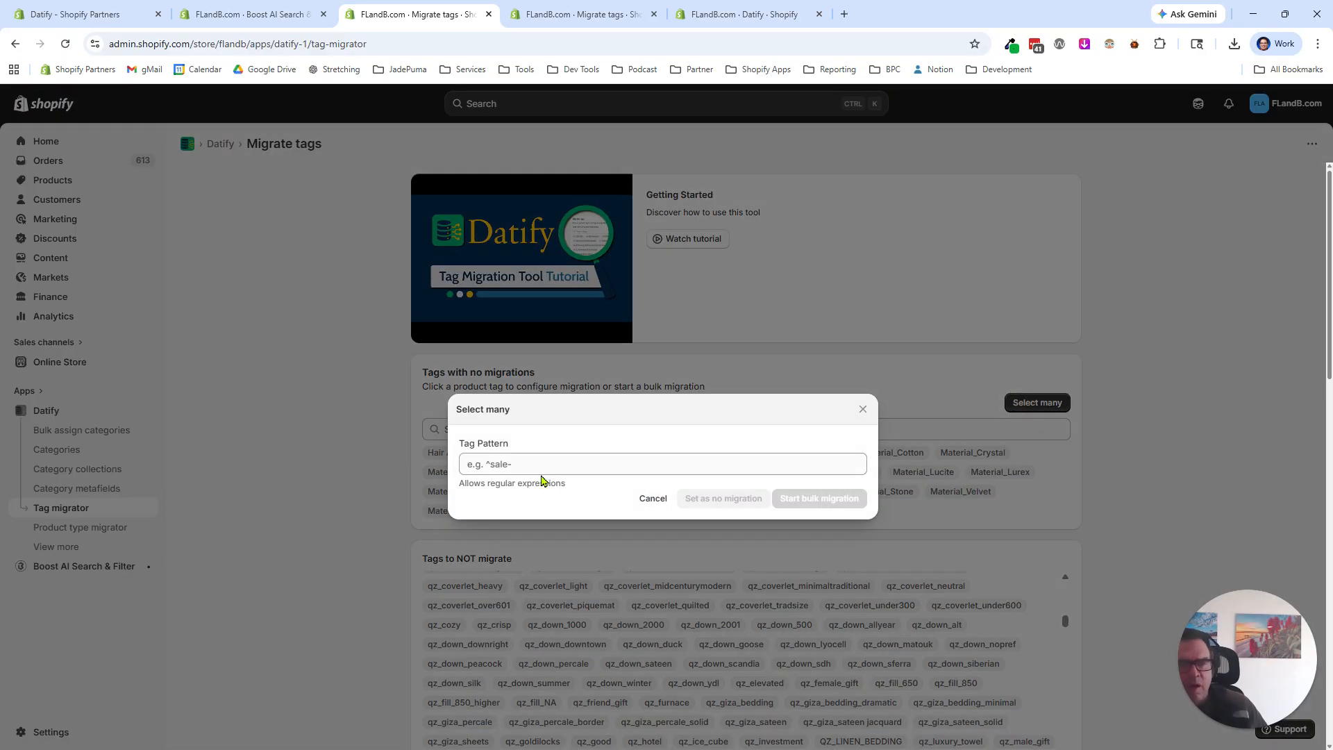
pyautogui.click(544, 465)
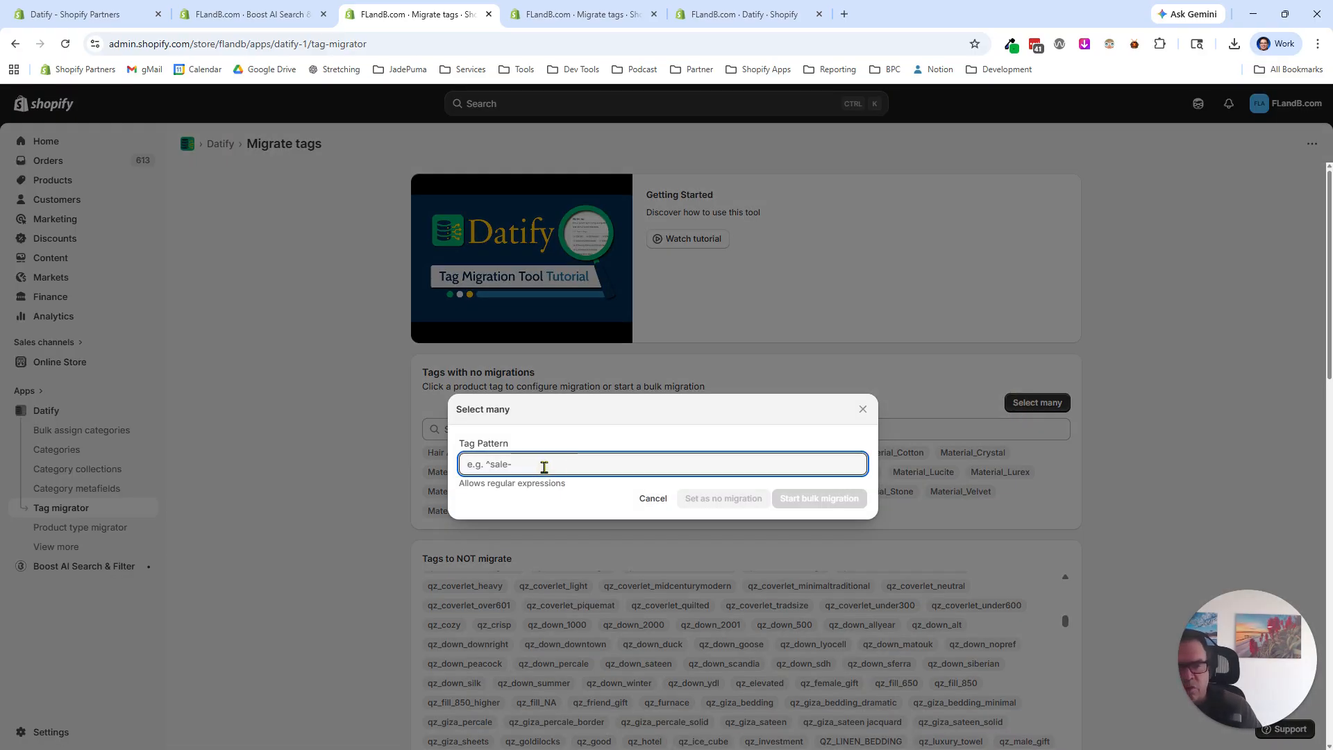
pyautogui.write('Mat')
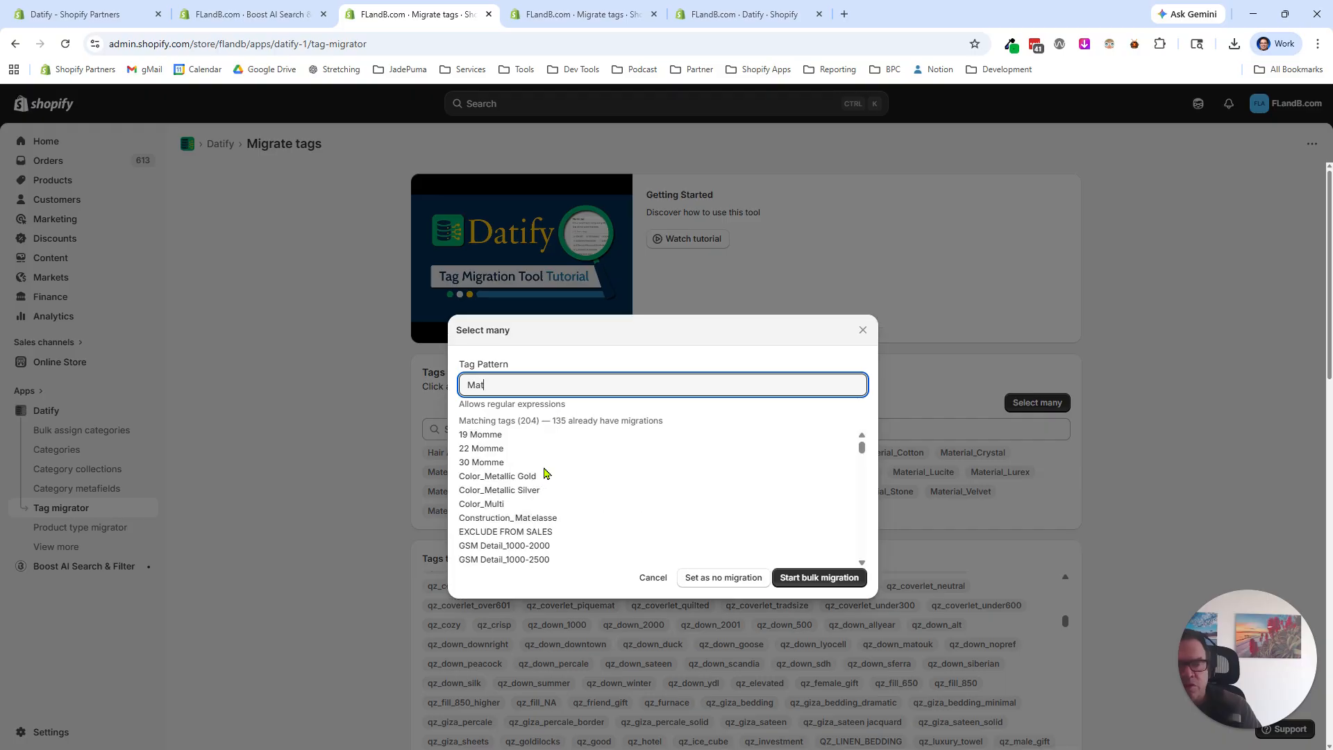
pyautogui.write('erial_')
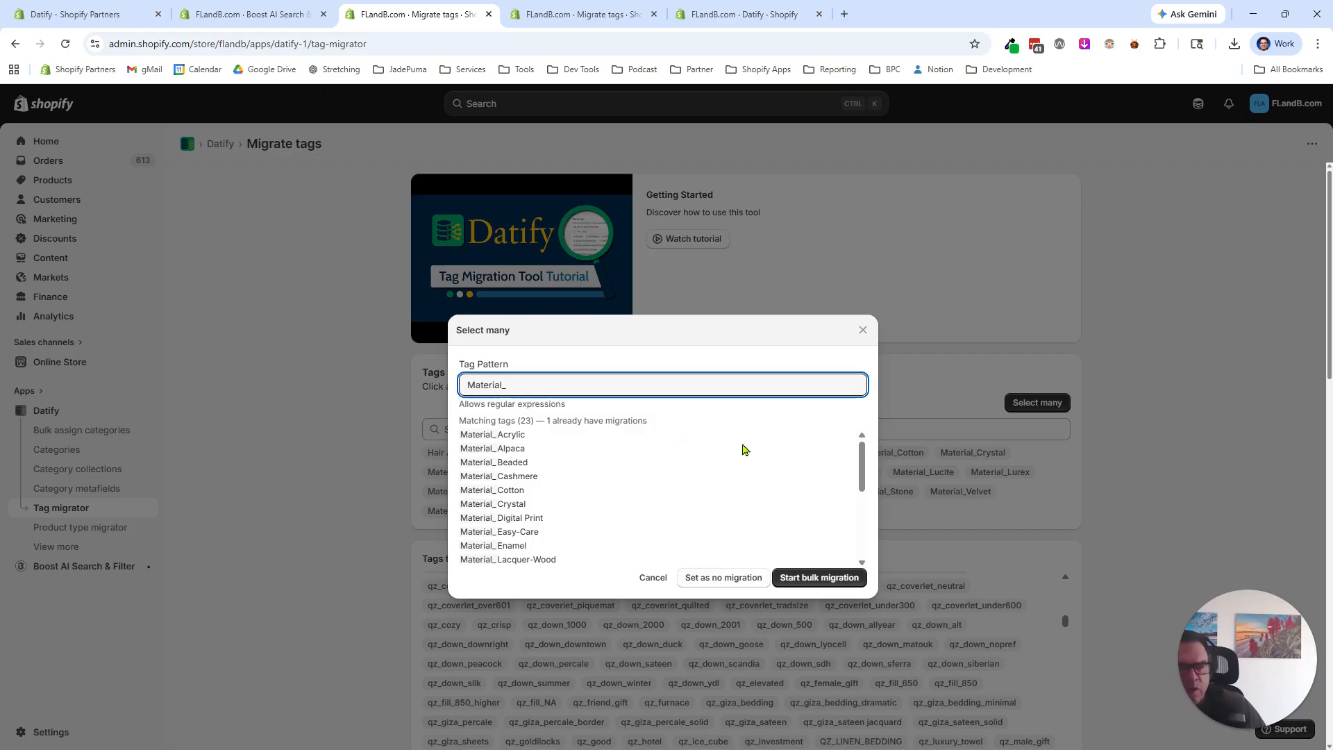
pyautogui.click(862, 330)
# - Delete the saved migration for the Material_Acrylic tag
pyautogui.scroll(-2, 741, 586)
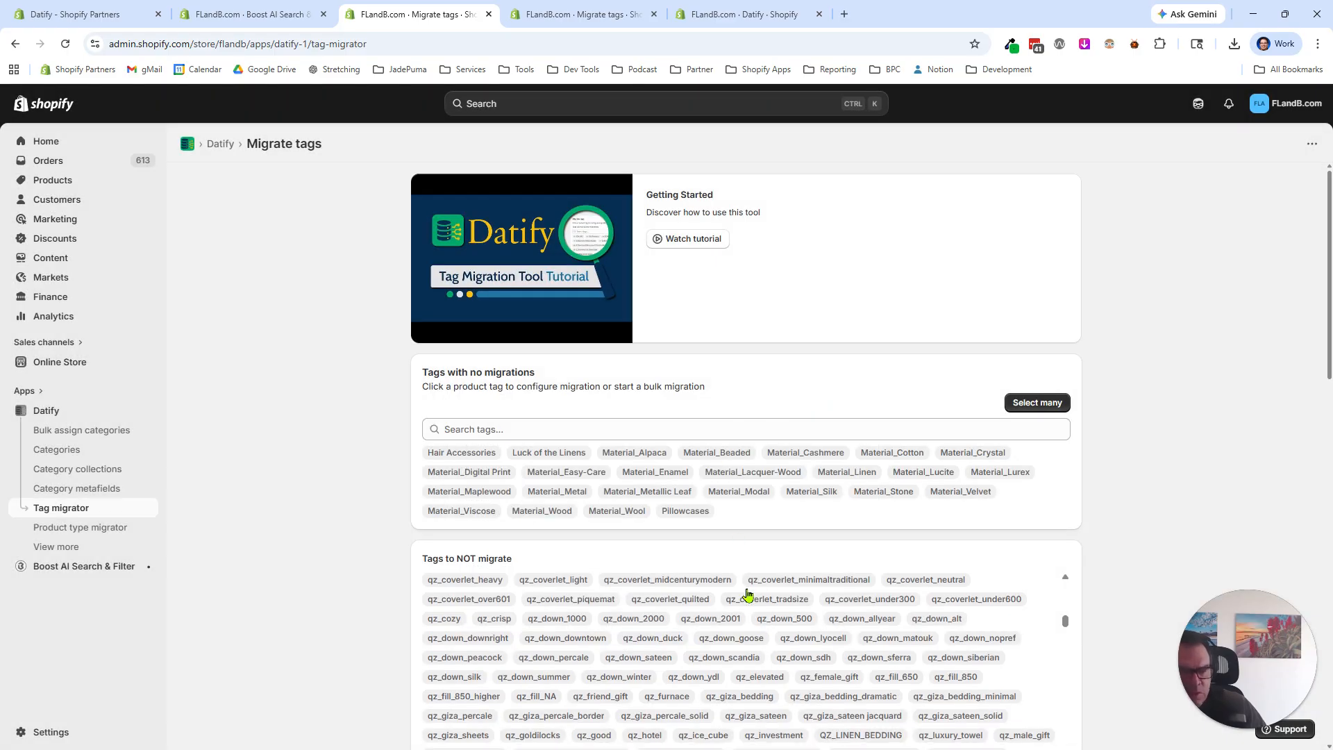
pyautogui.scroll(3, 610, 635)
pyautogui.scroll(-4, 333, 583)
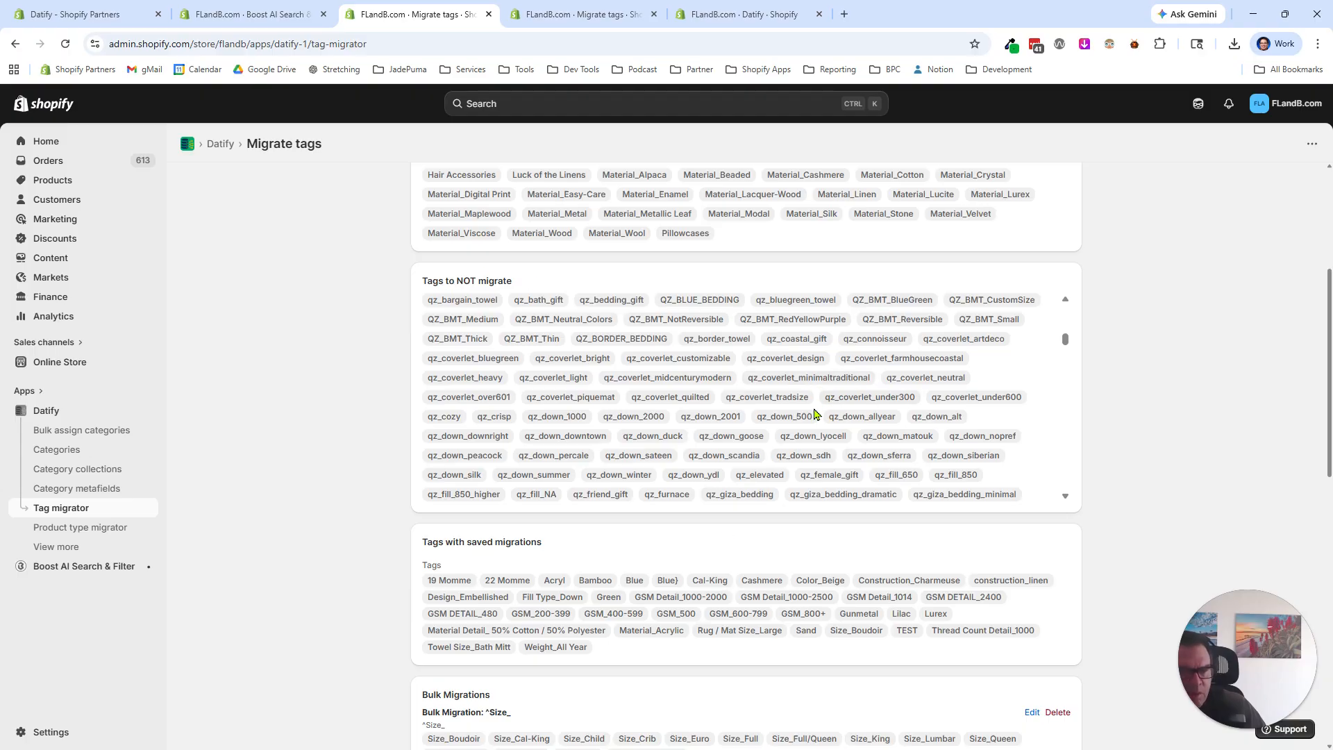
pyautogui.scroll(10, 781, 401)
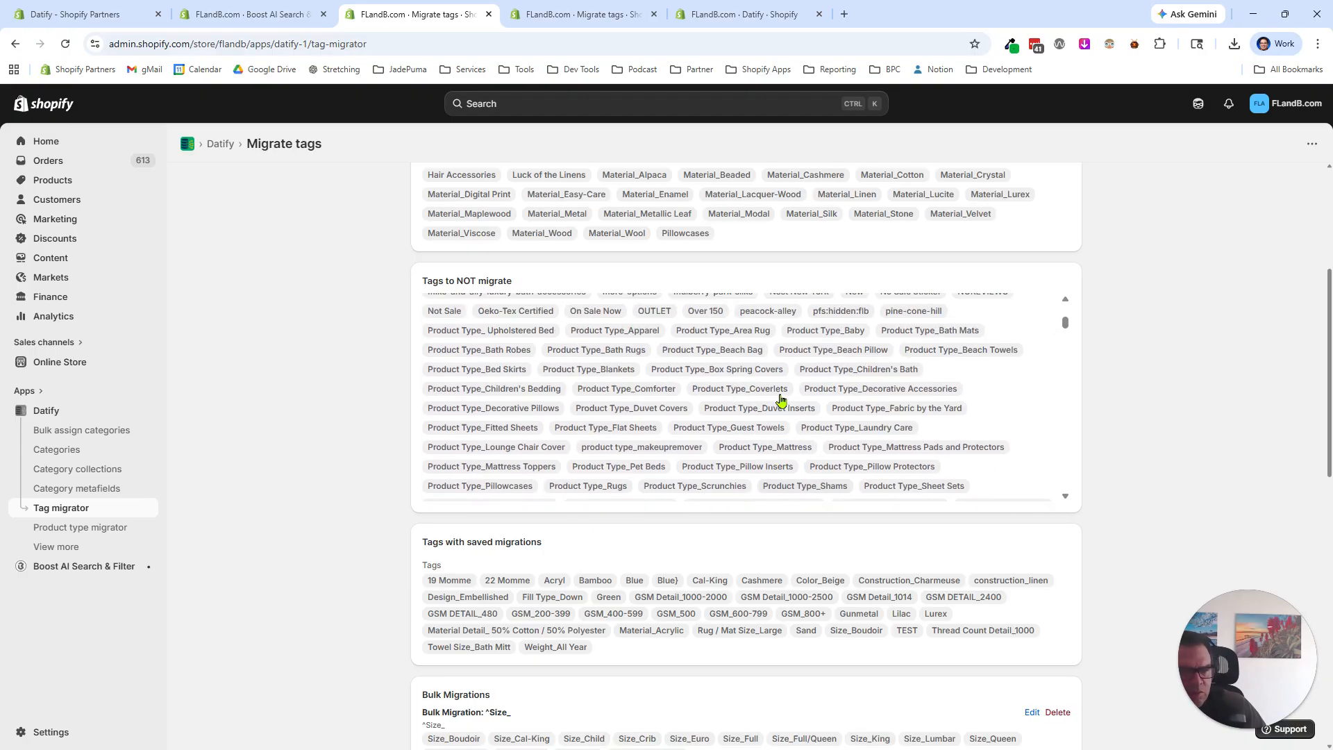
pyautogui.scroll(1, 781, 401)
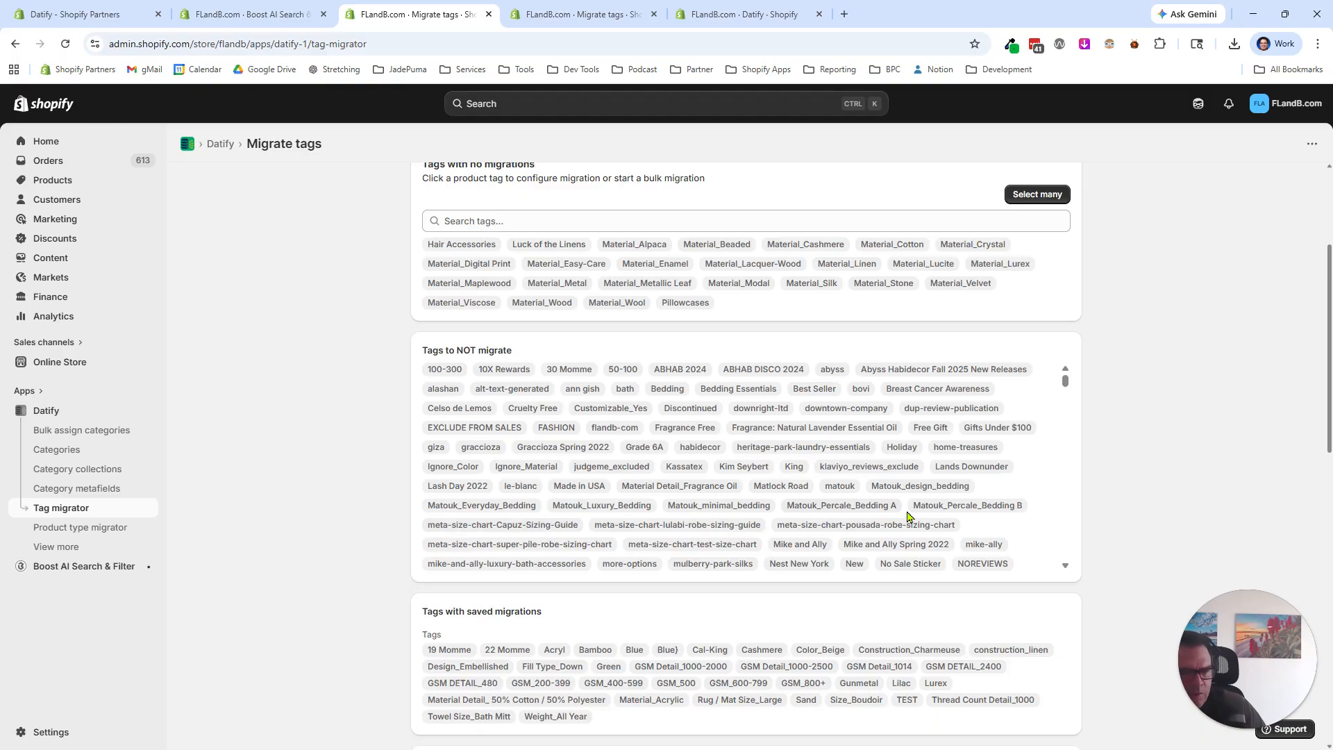
pyautogui.scroll(-3, 289, 569)
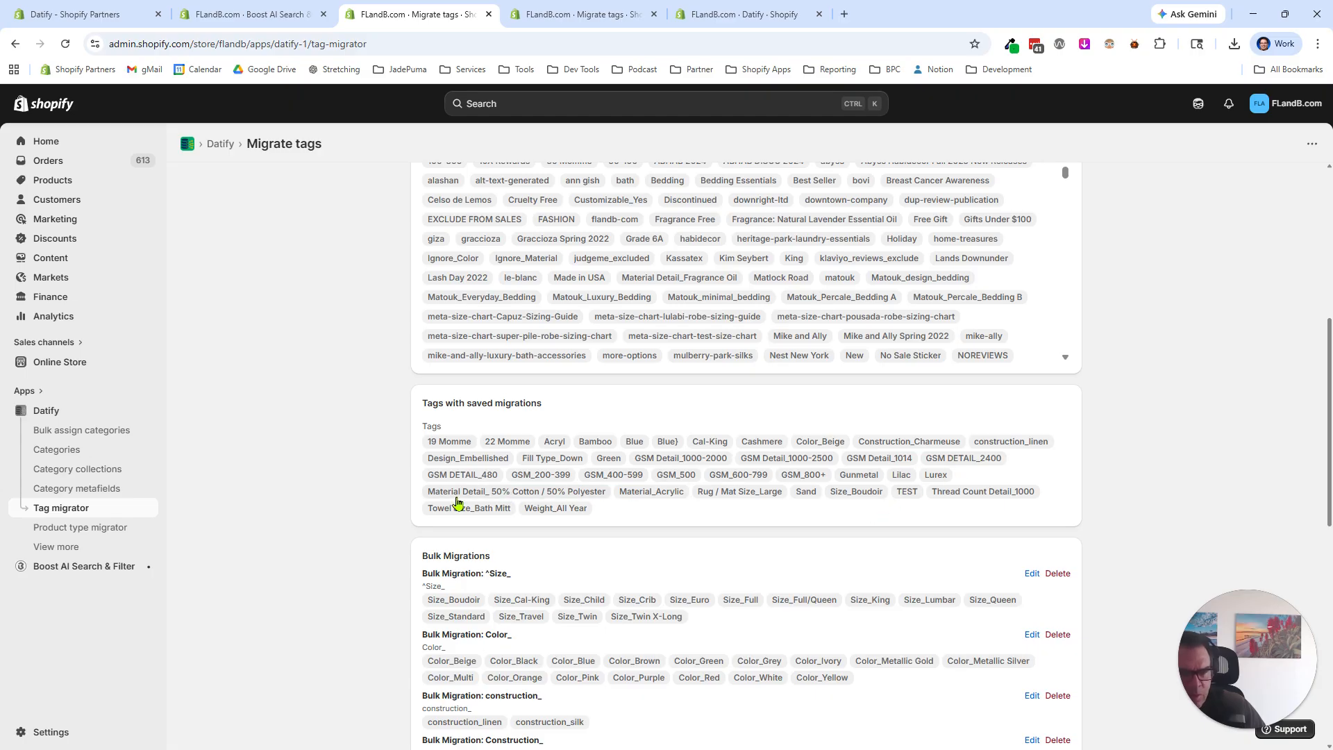
pyautogui.click(641, 500)
pyautogui.click(641, 500)
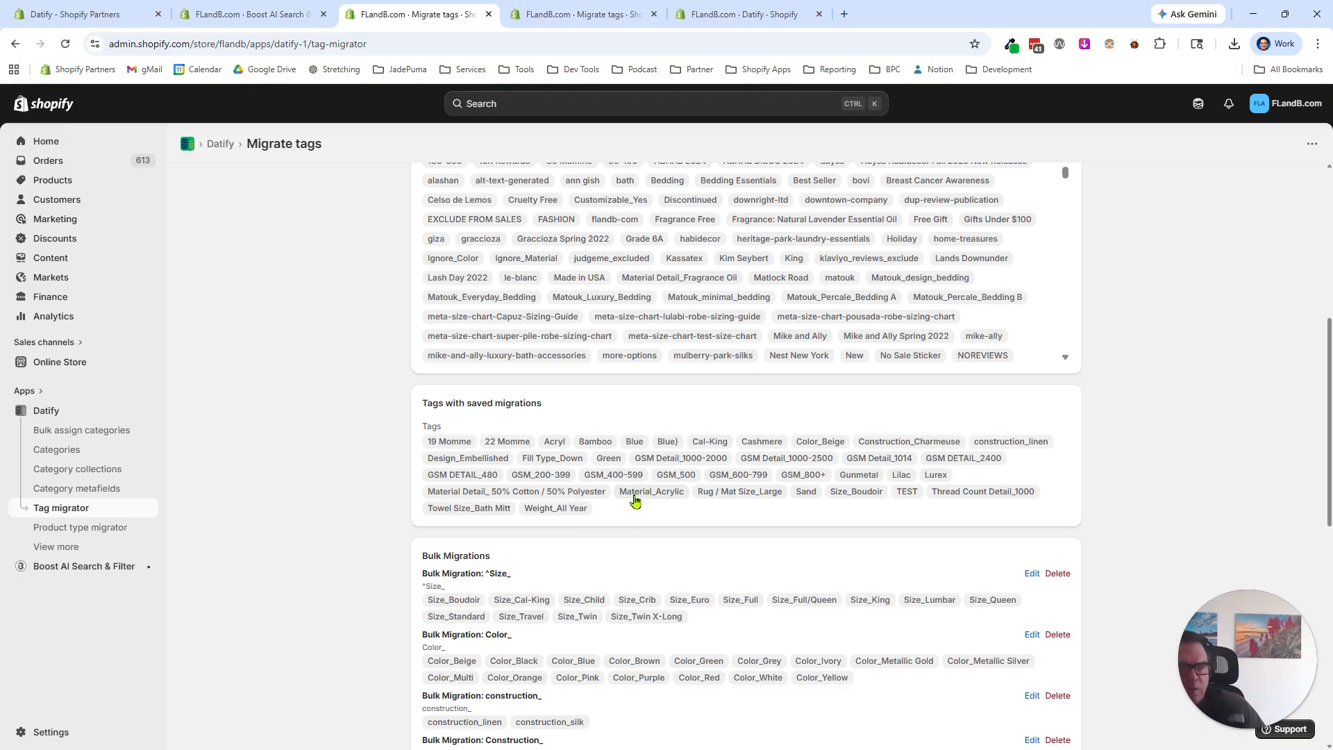
pyautogui.click(636, 498)
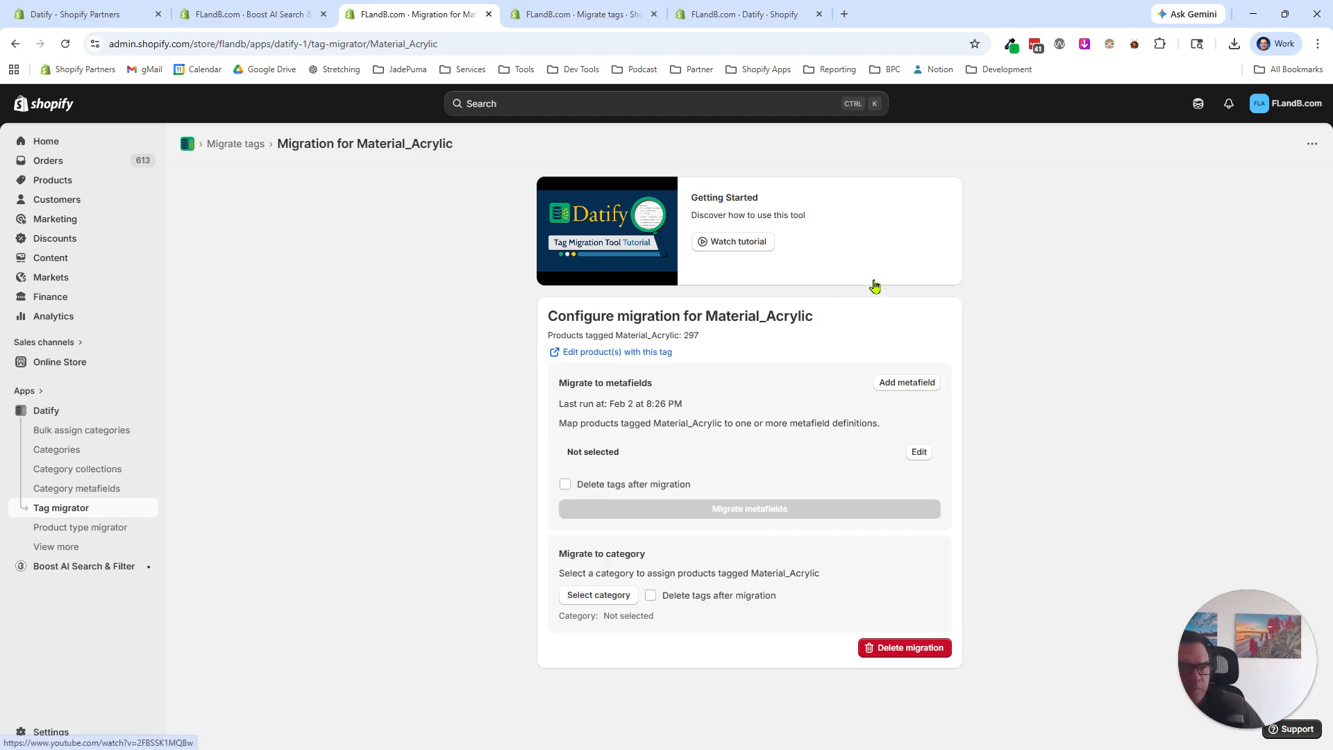
pyautogui.click(893, 742)
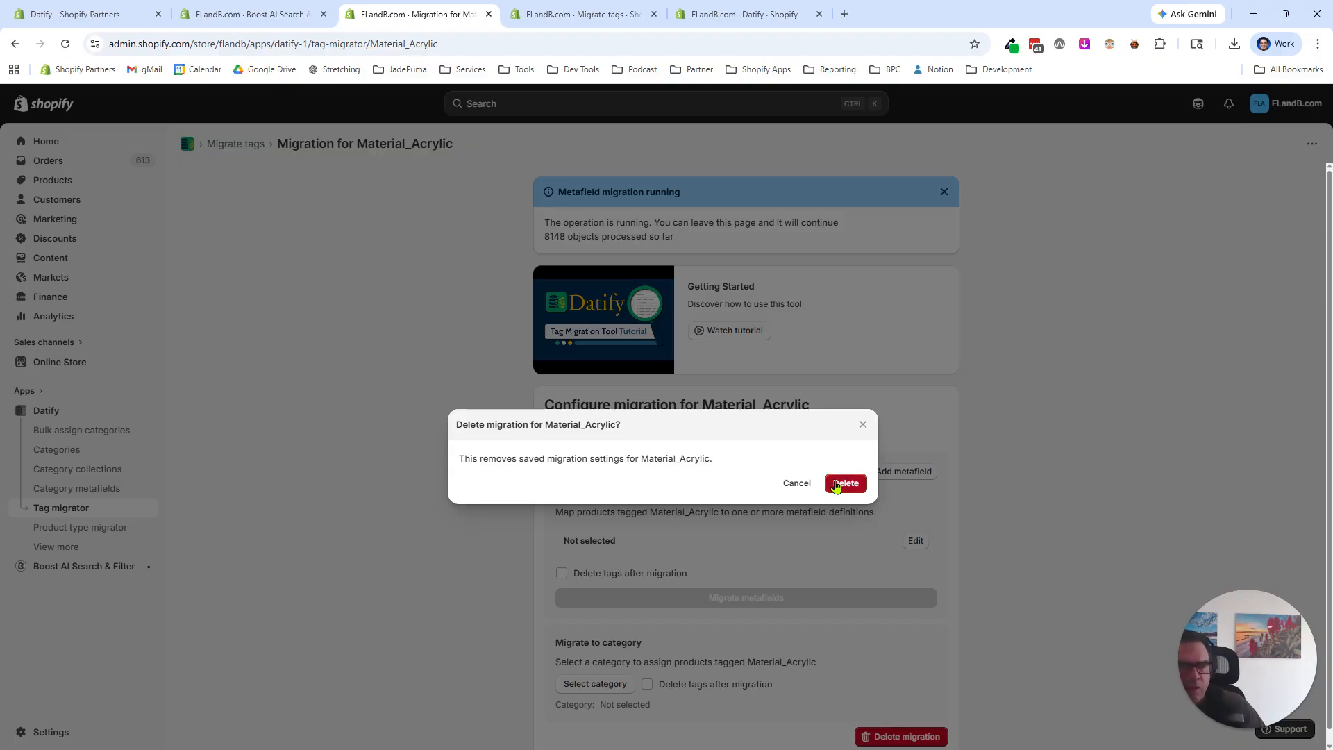
pyautogui.click(838, 484)
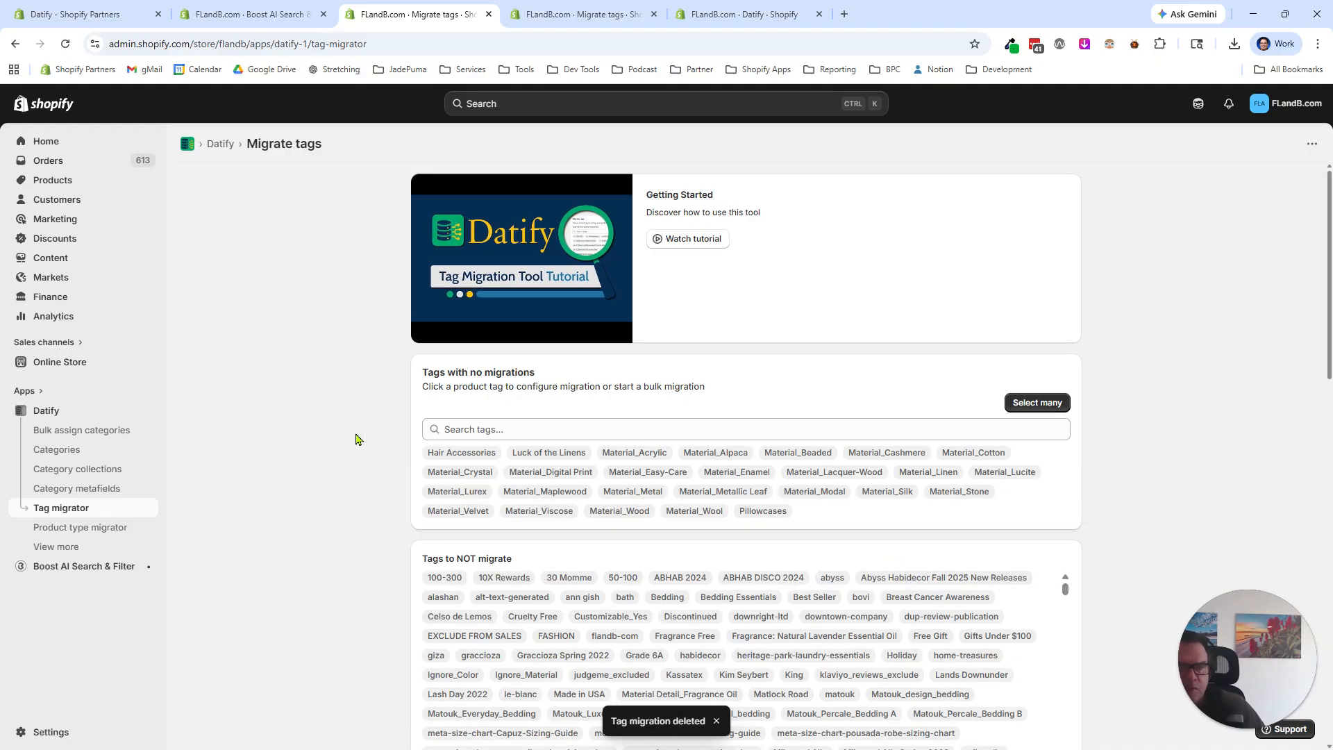
# - Start a bulk migration for all tags matching the pattern Material_
pyautogui.click(1048, 404)
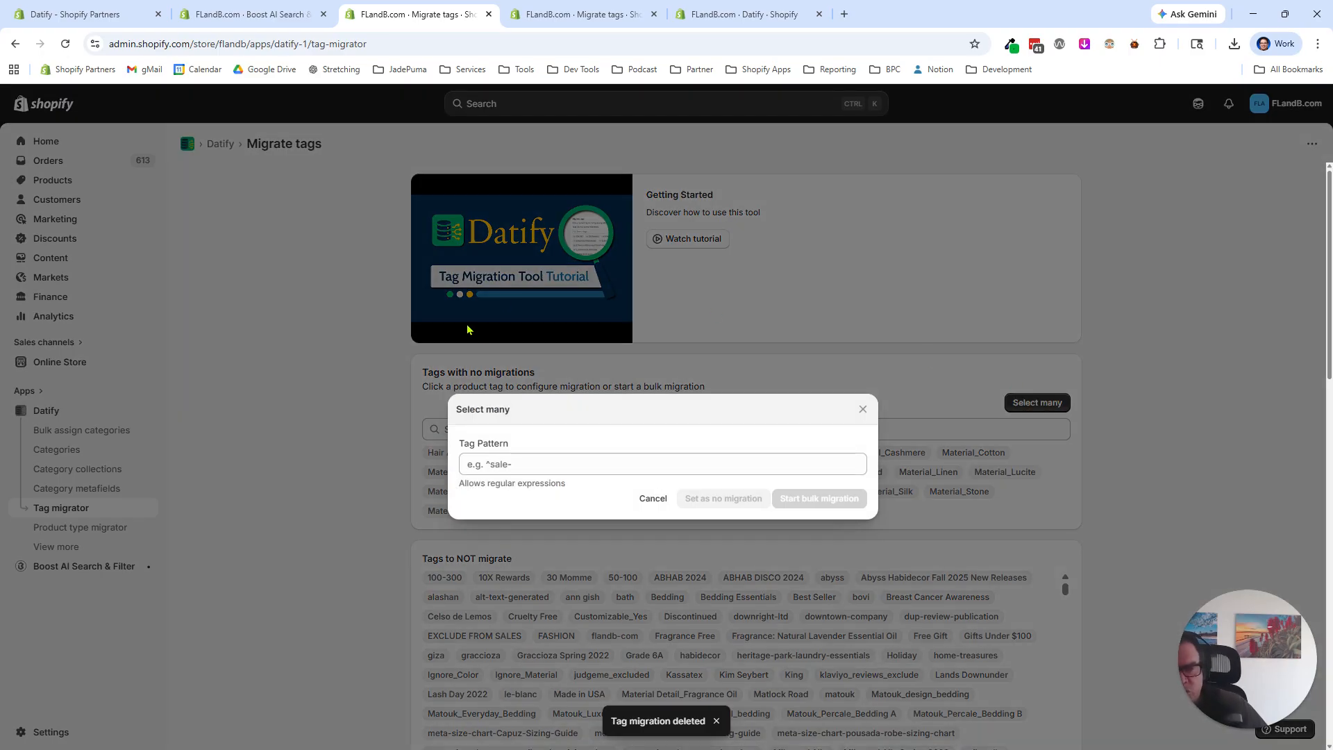
pyautogui.click(512, 462)
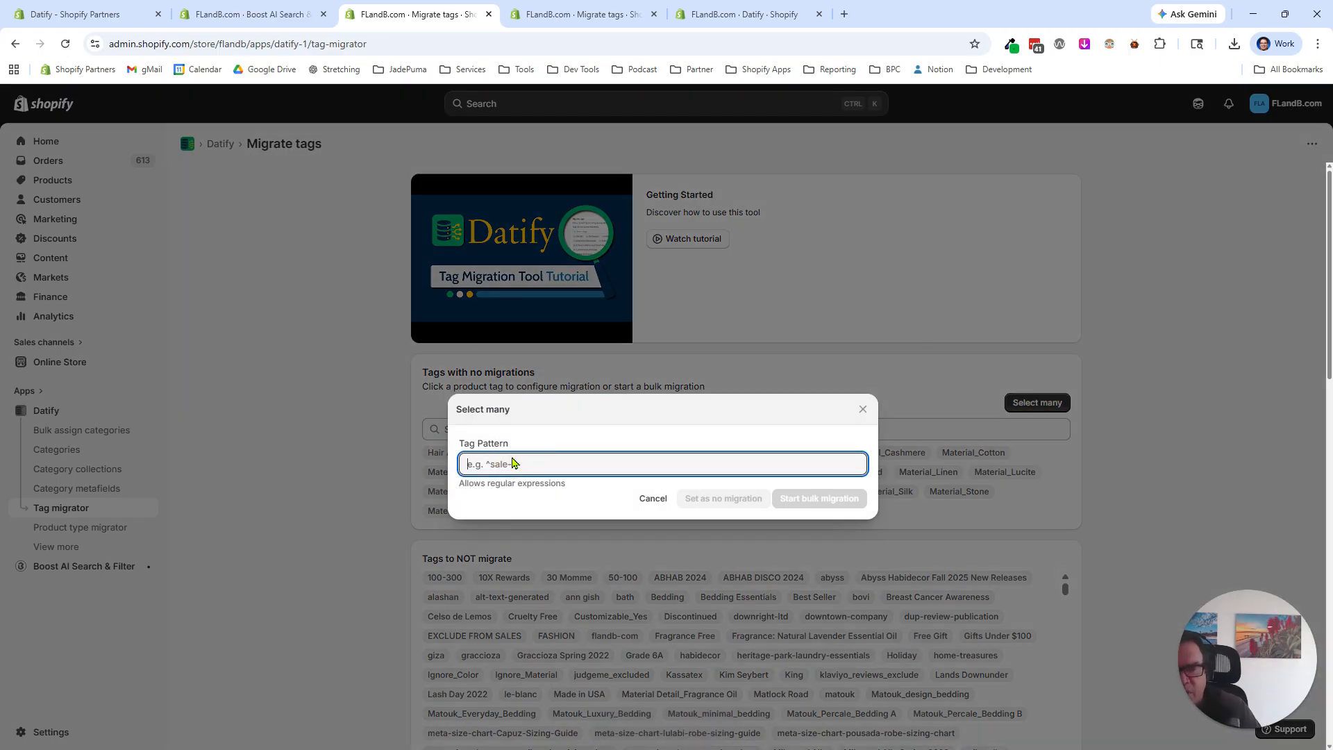
pyautogui.write('Material')
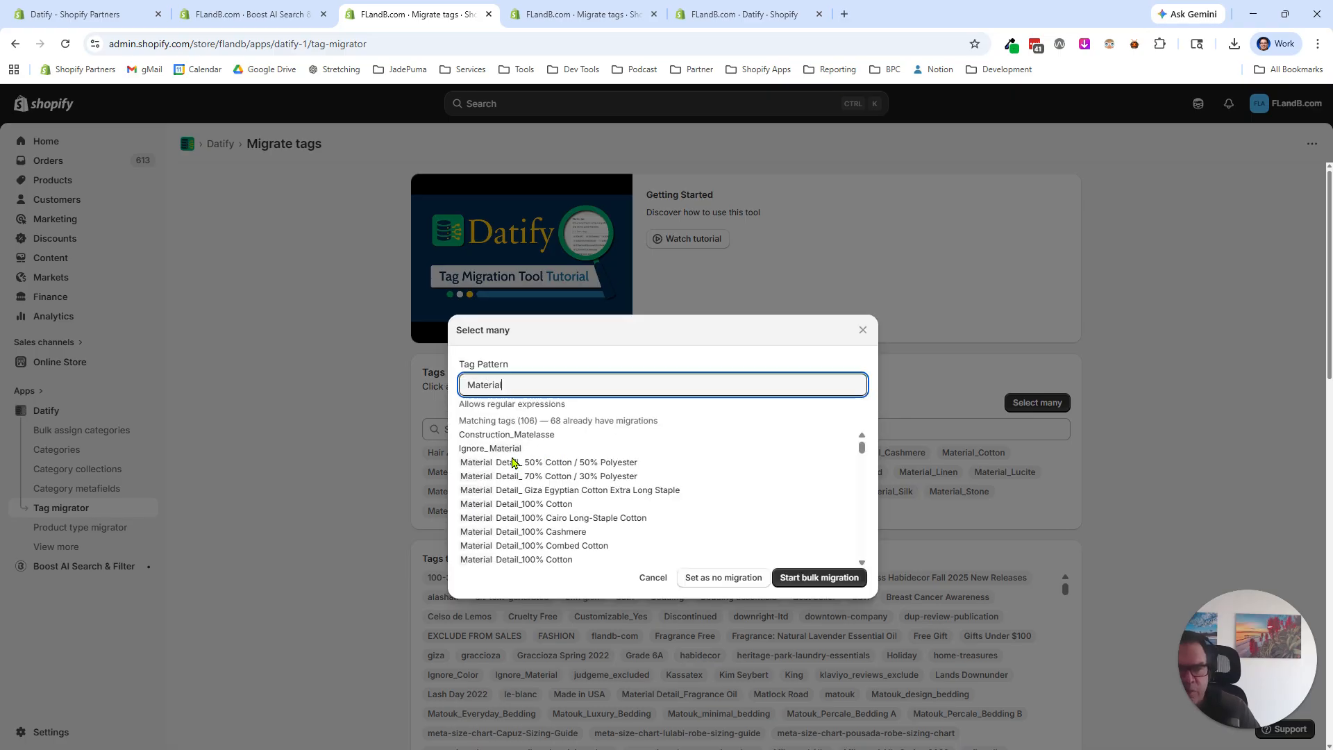
pyautogui.write('_')
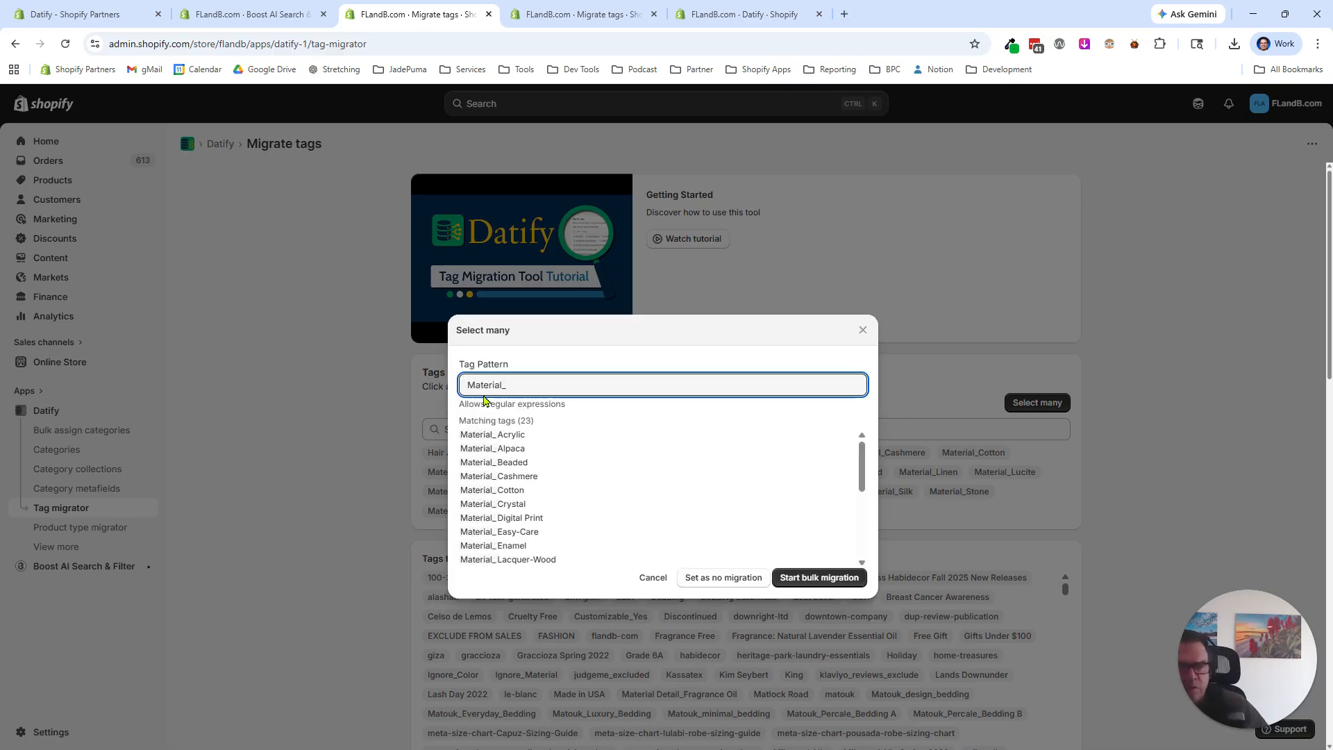
pyautogui.click(502, 422)
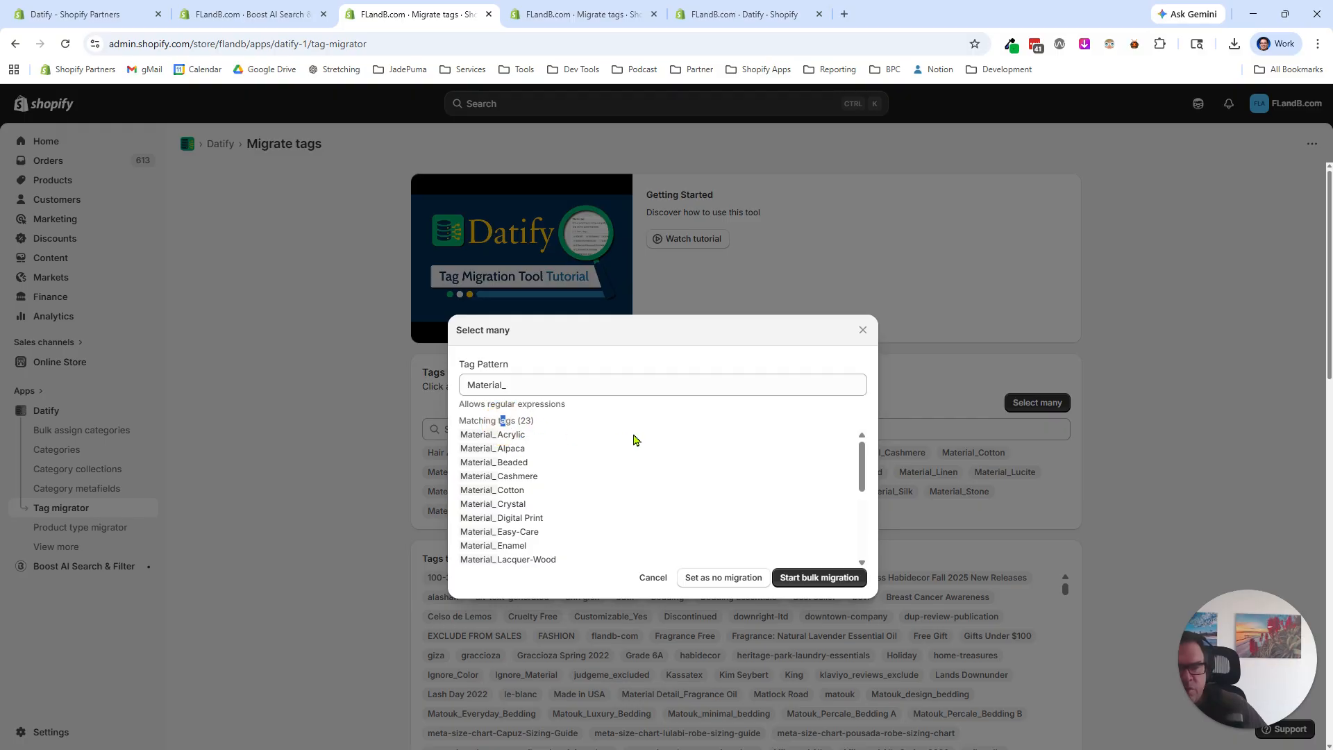
pyautogui.click(805, 578)
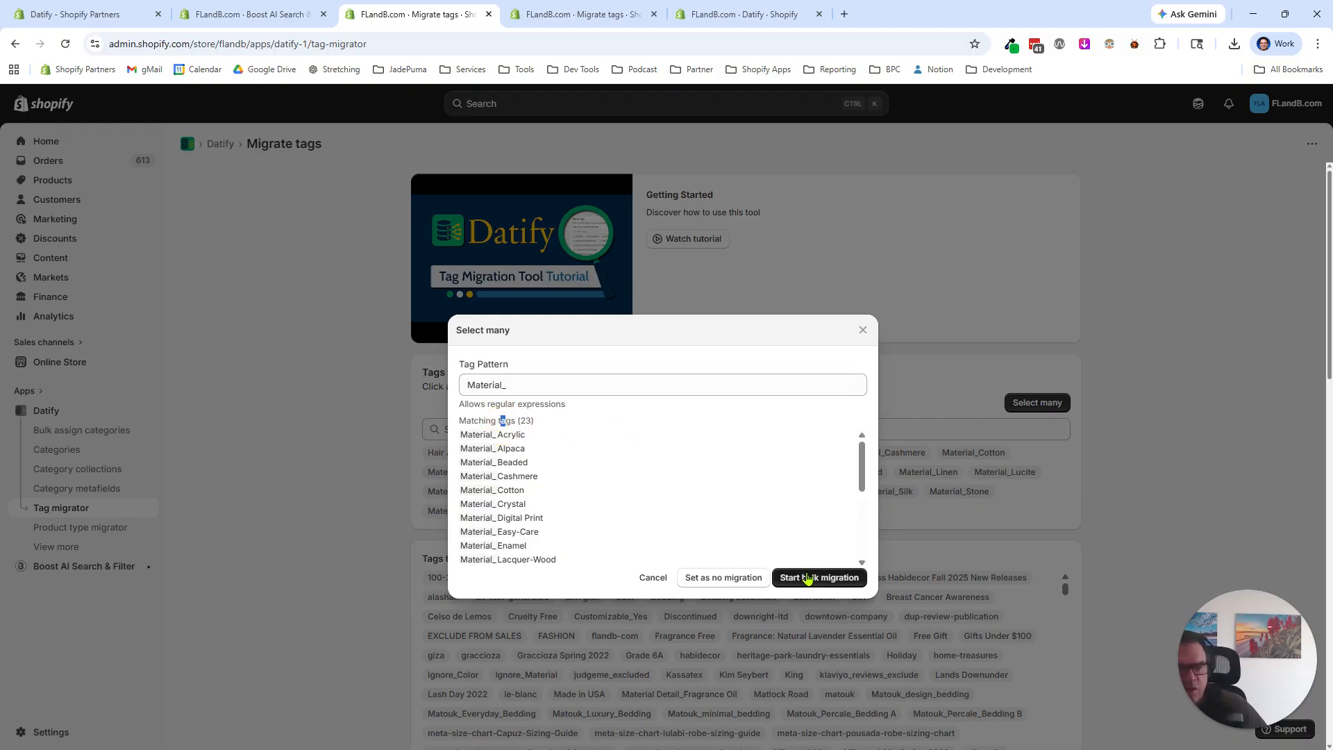
pyautogui.click(805, 579)
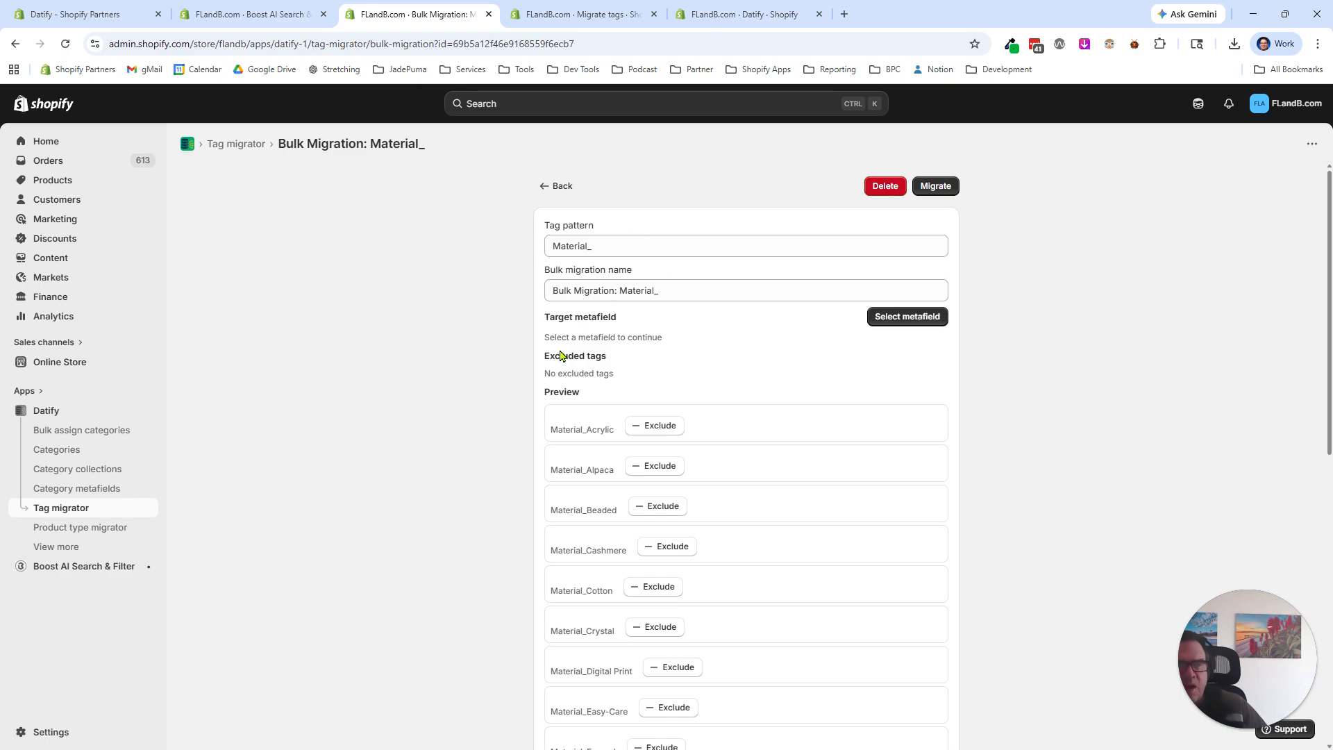
# - Set Material as the target metafield of the Material_ bulk migration
pyautogui.click(919, 317)
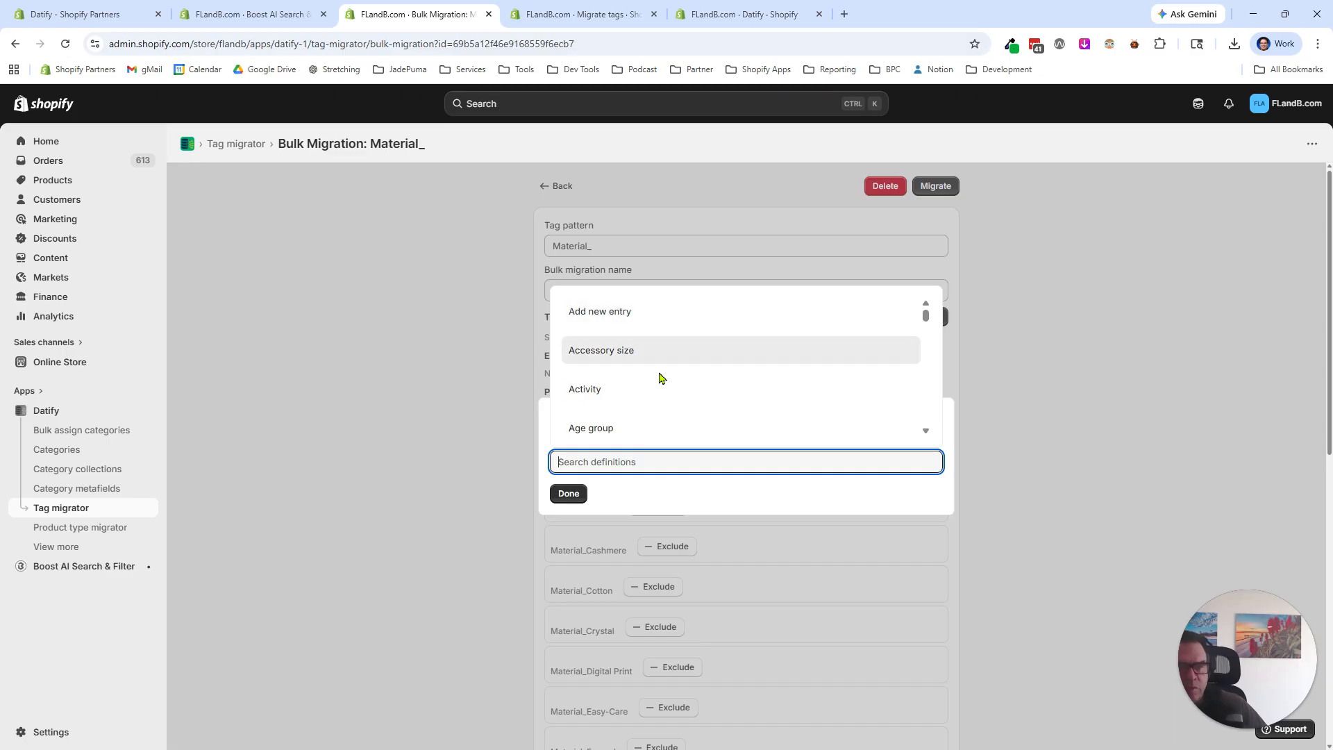
pyautogui.scroll(-3, 657, 378)
pyautogui.scroll(-8, 660, 378)
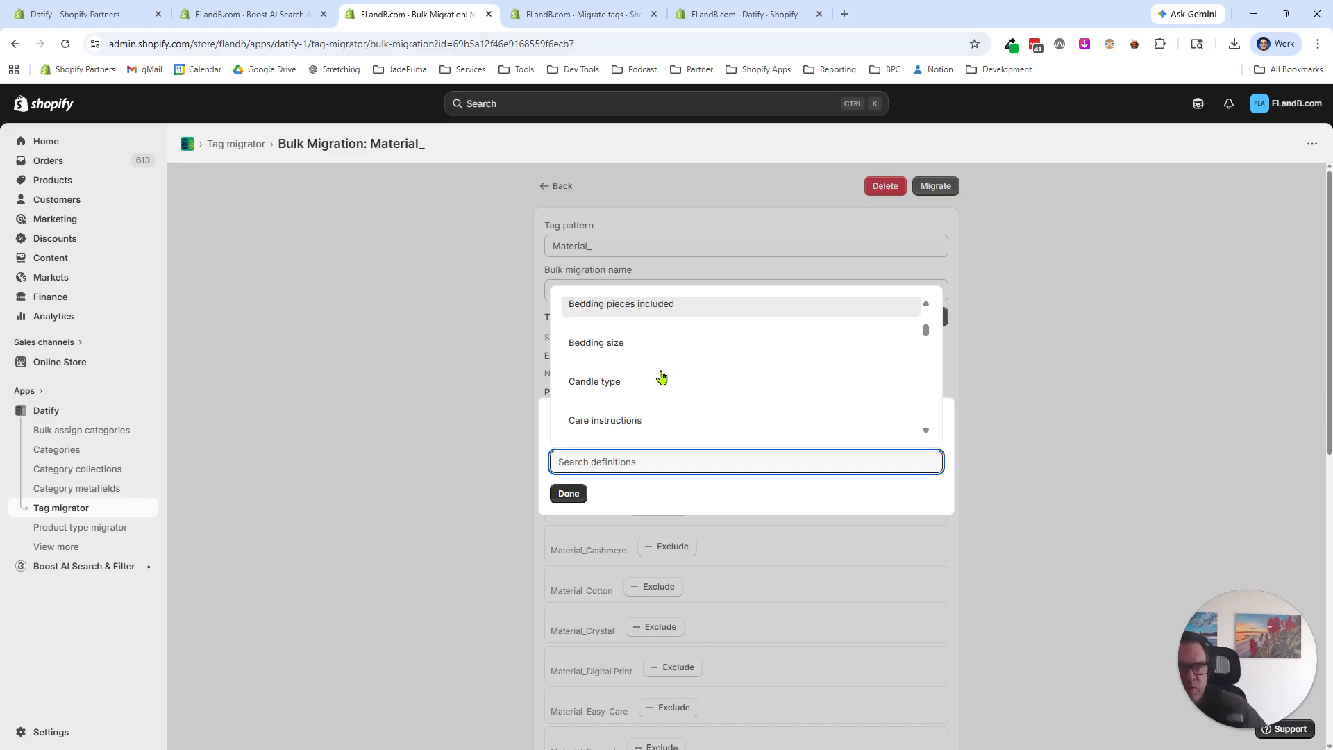
pyautogui.scroll(-8, 661, 375)
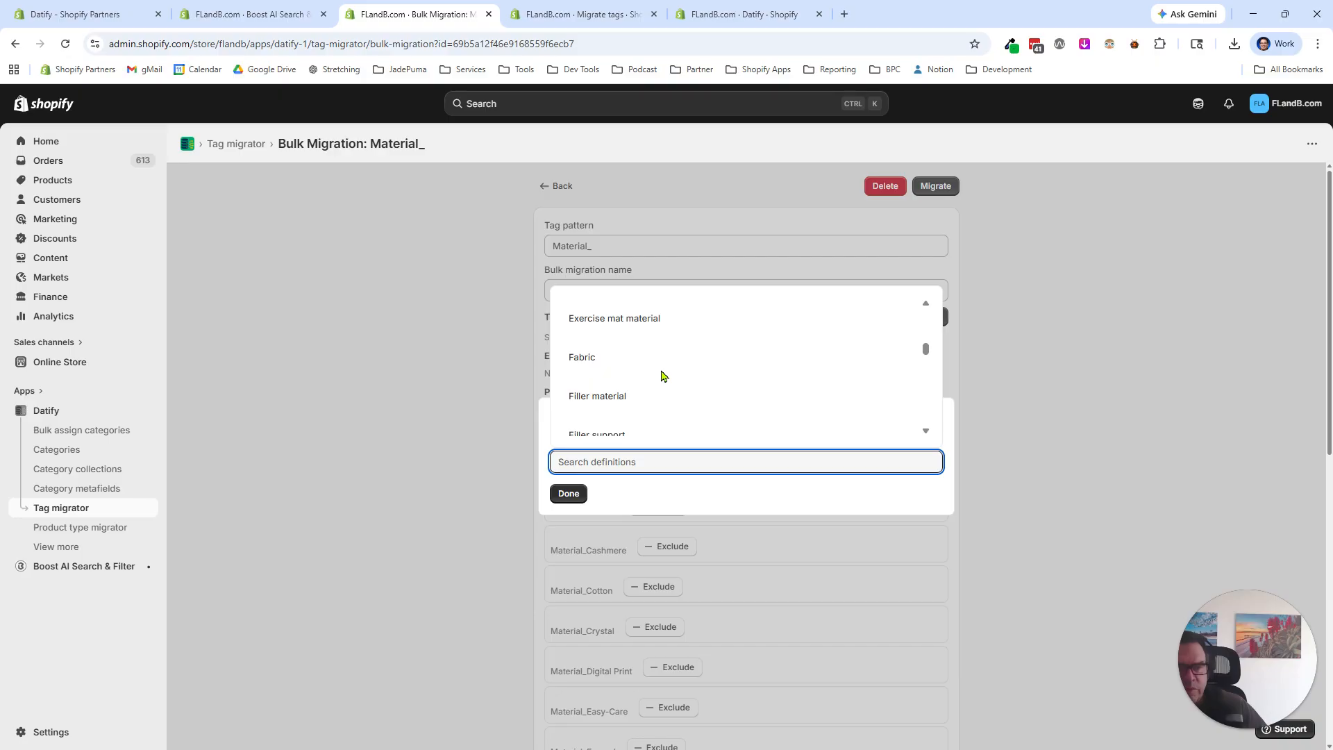
pyautogui.scroll(-6, 660, 374)
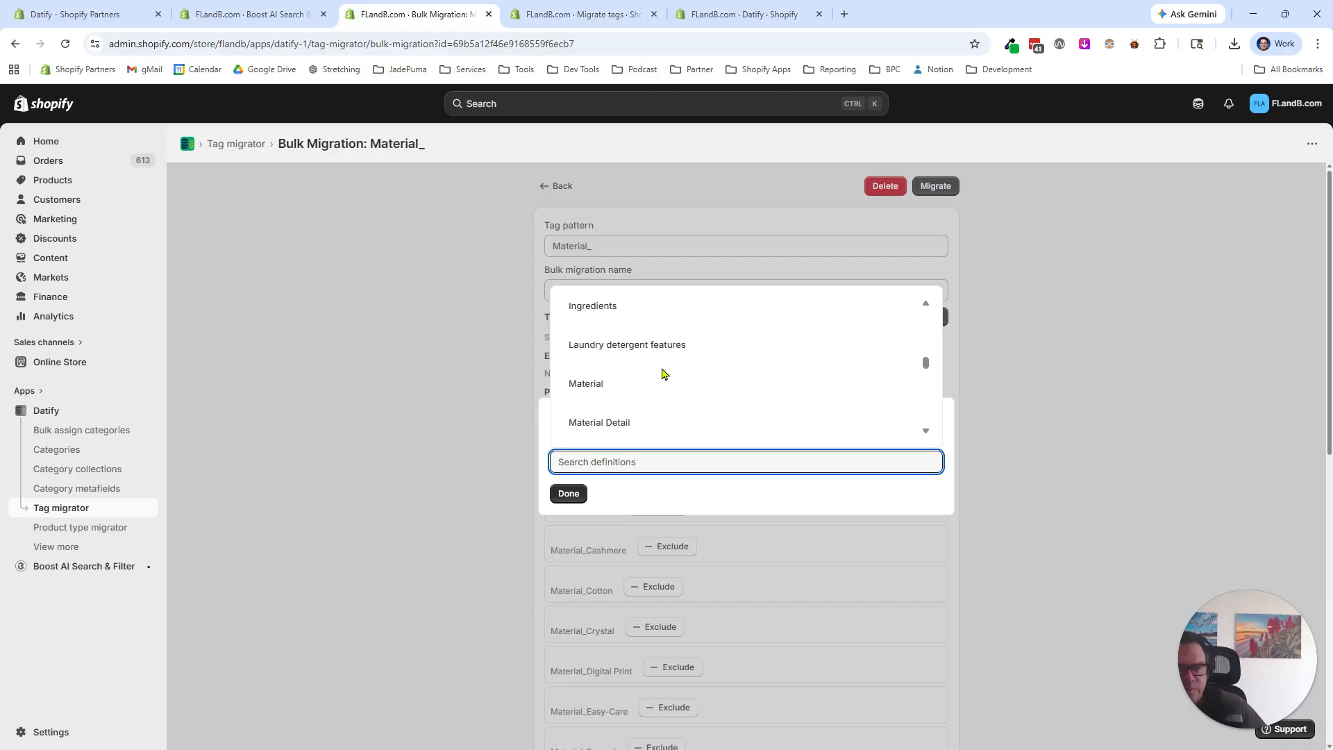
pyautogui.click(590, 339)
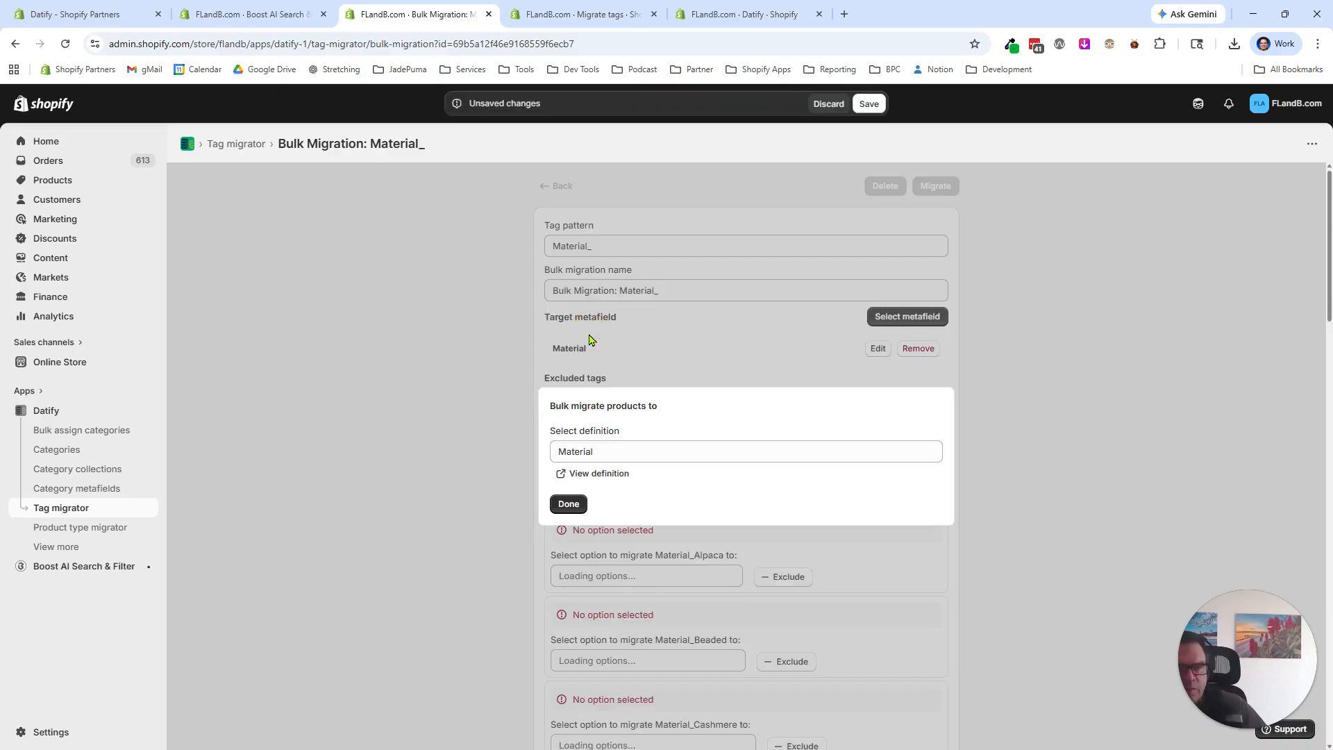
pyautogui.click(568, 501)
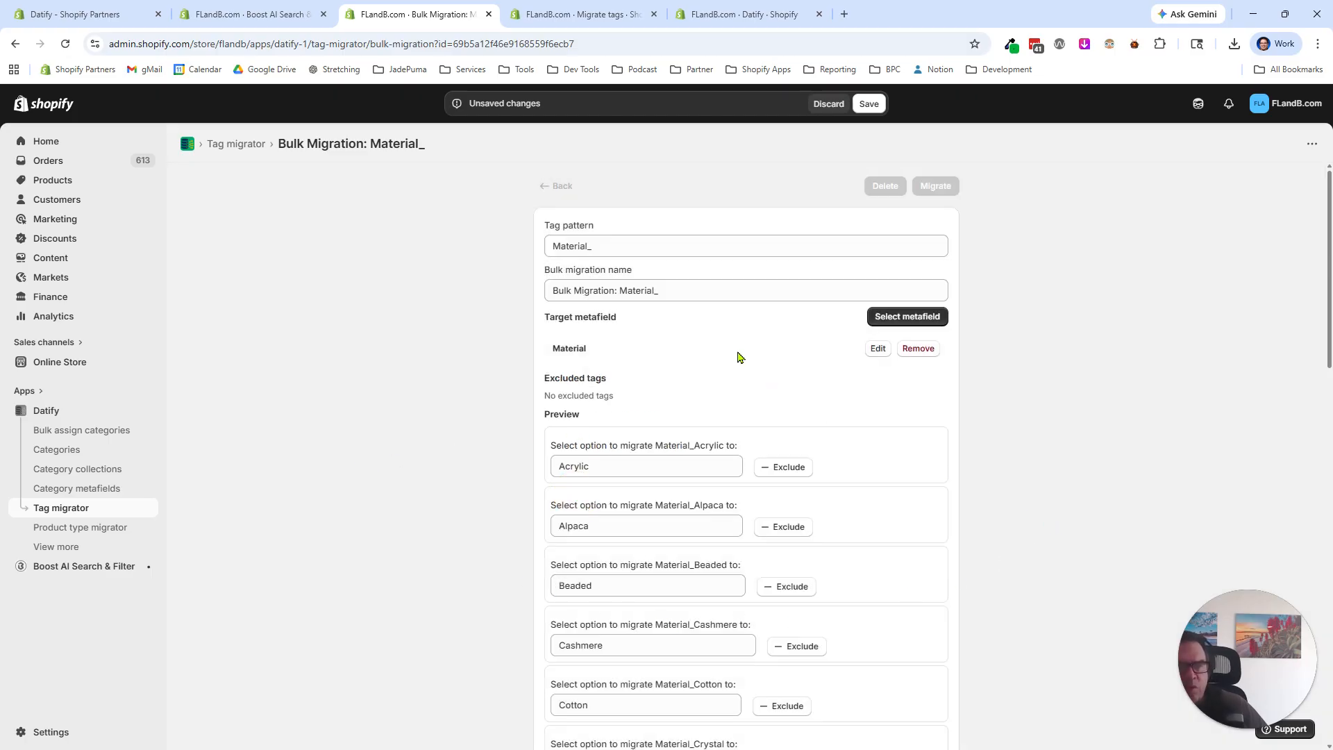
# - Examine the preview of Material_ tag mappings and the list of Material options available for the Material_Acrylic tag
pyautogui.scroll(-4, 814, 413)
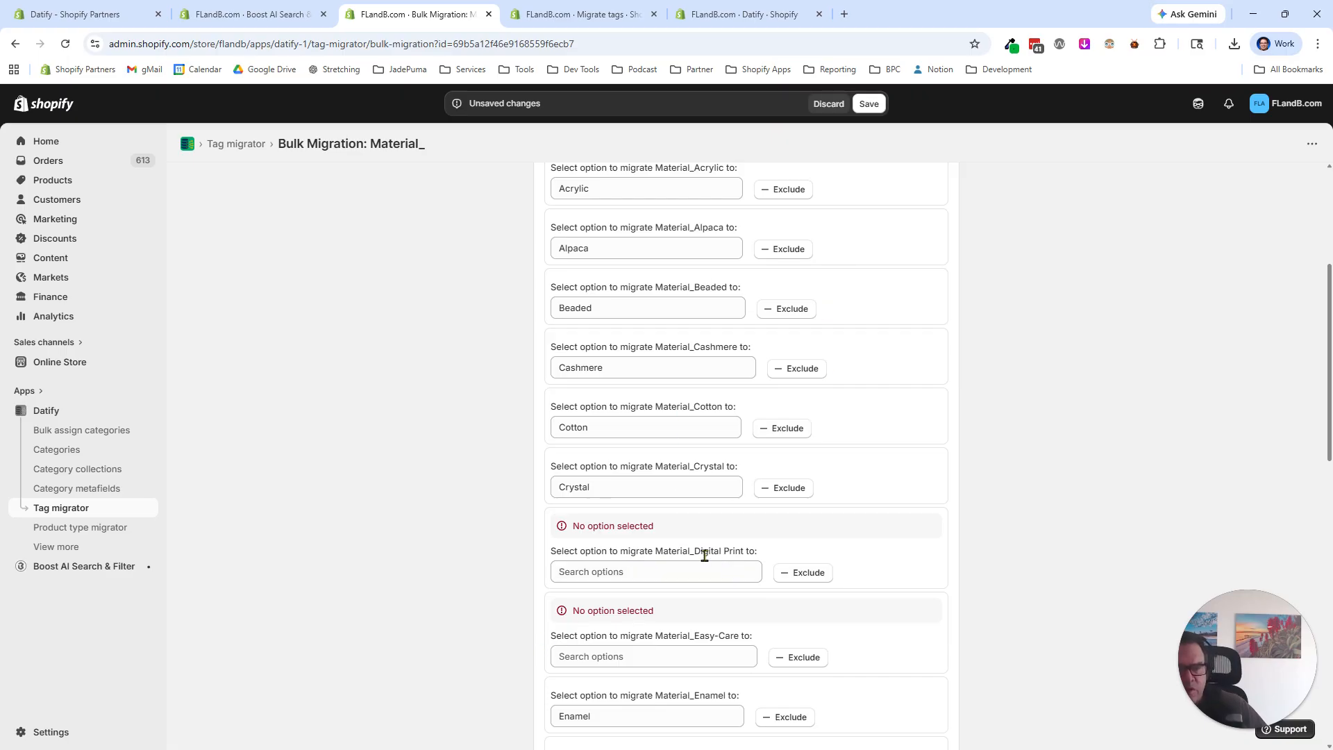
pyautogui.moveTo(696, 554); pyautogui.dragTo(740, 555)
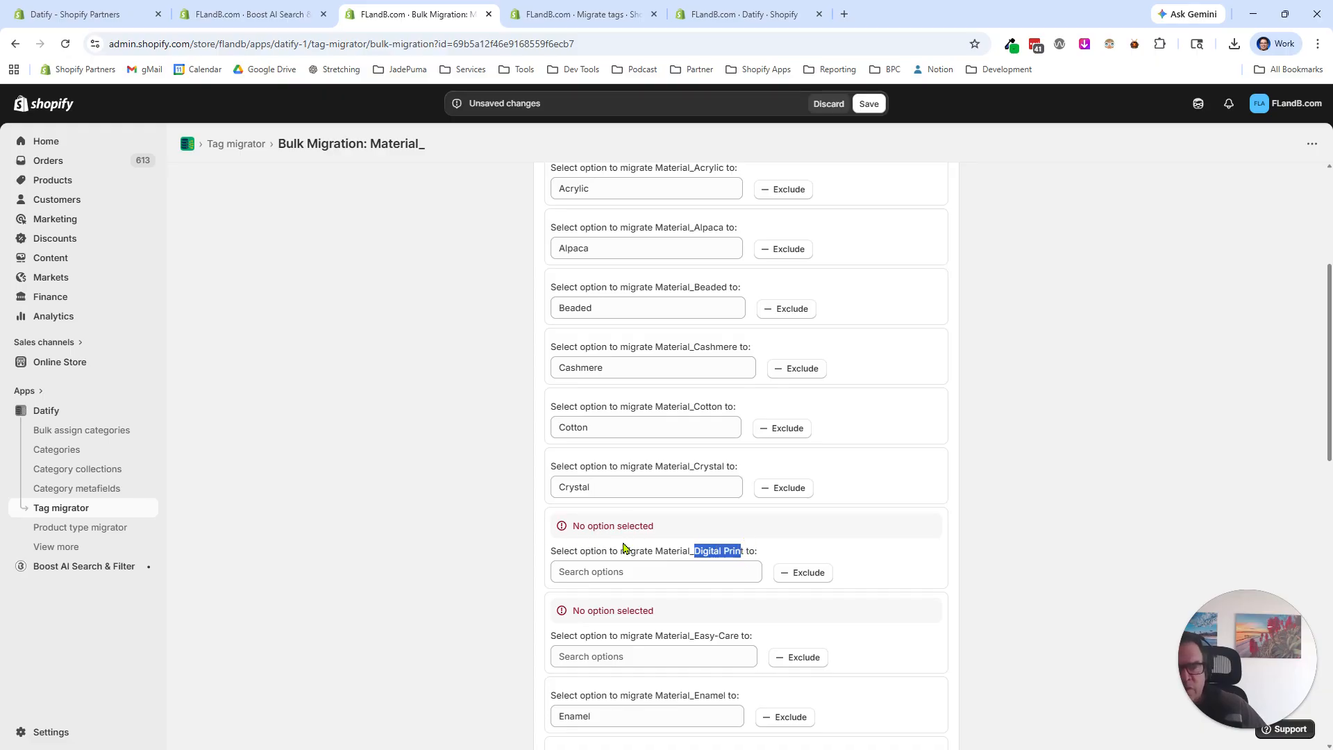
pyautogui.scroll(3, 885, 569)
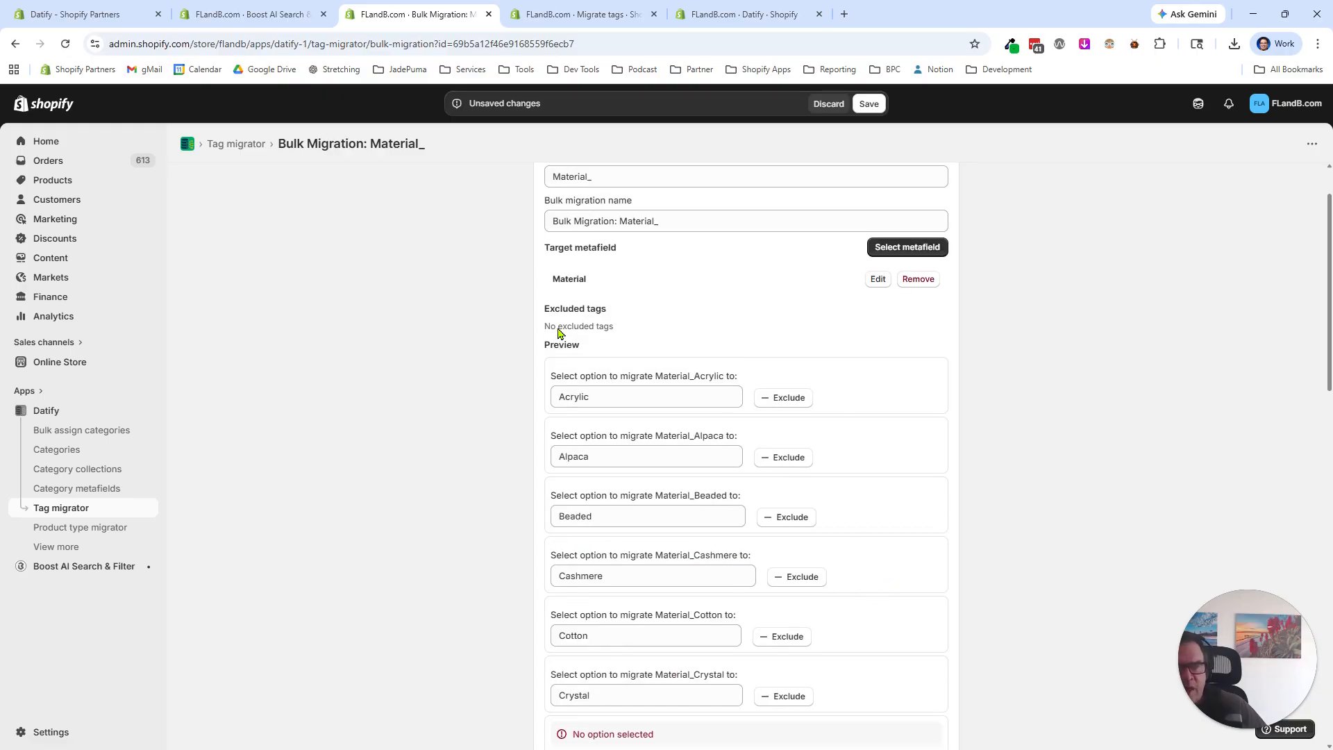
pyautogui.click(905, 247)
pyautogui.moveTo(692, 376); pyautogui.dragTo(722, 374)
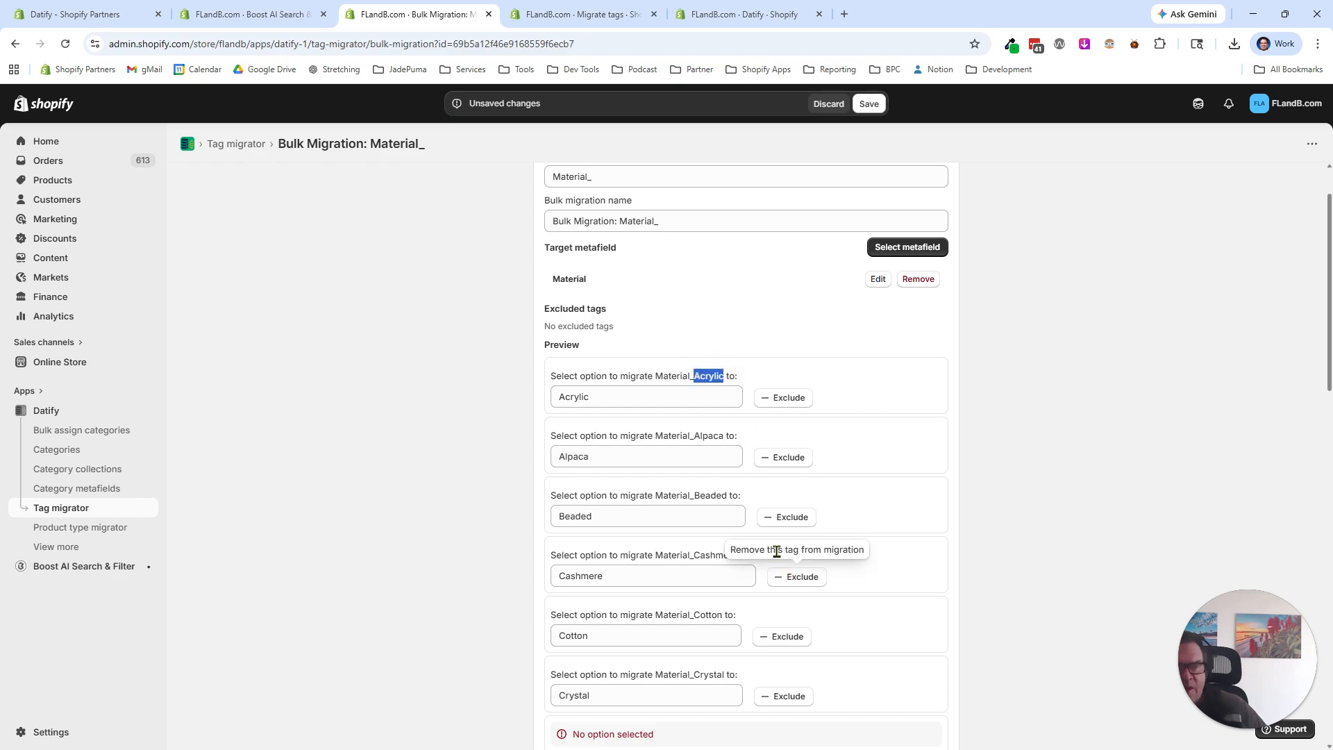
pyautogui.click(559, 395)
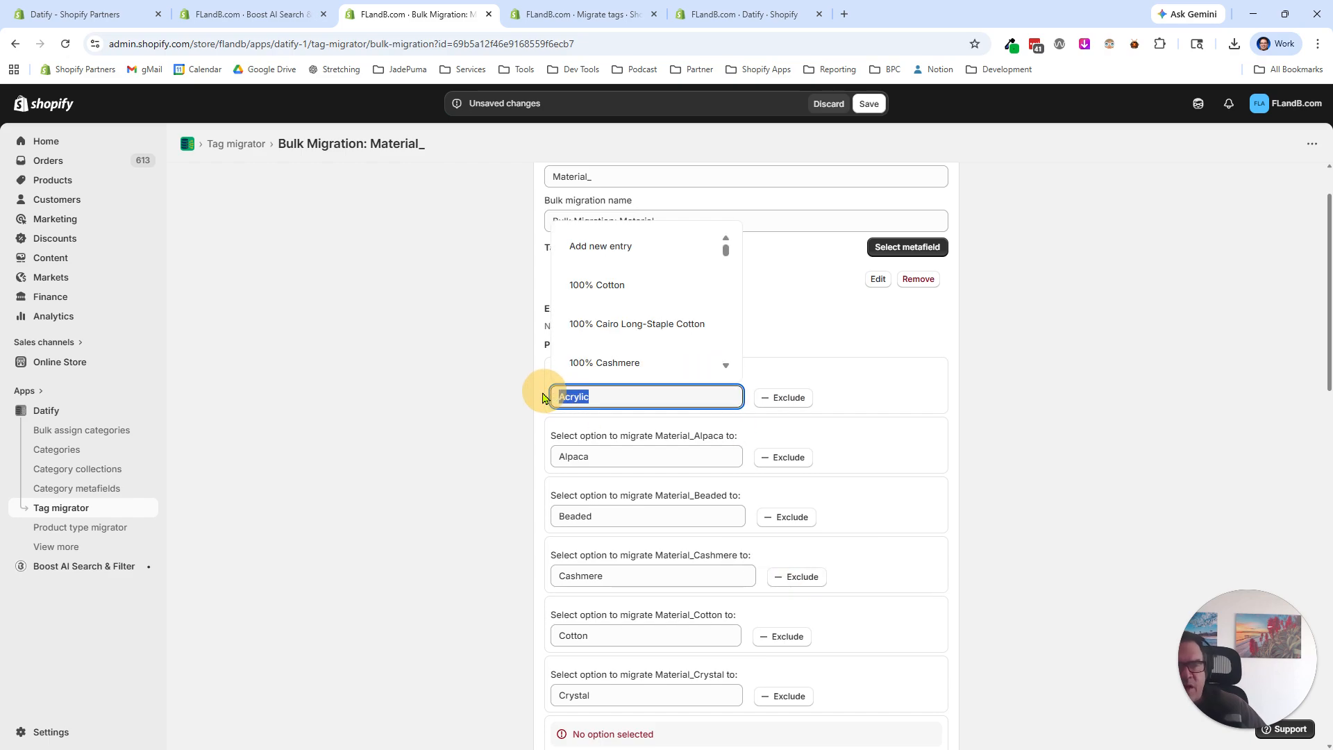
pyautogui.scroll(-5, 603, 295)
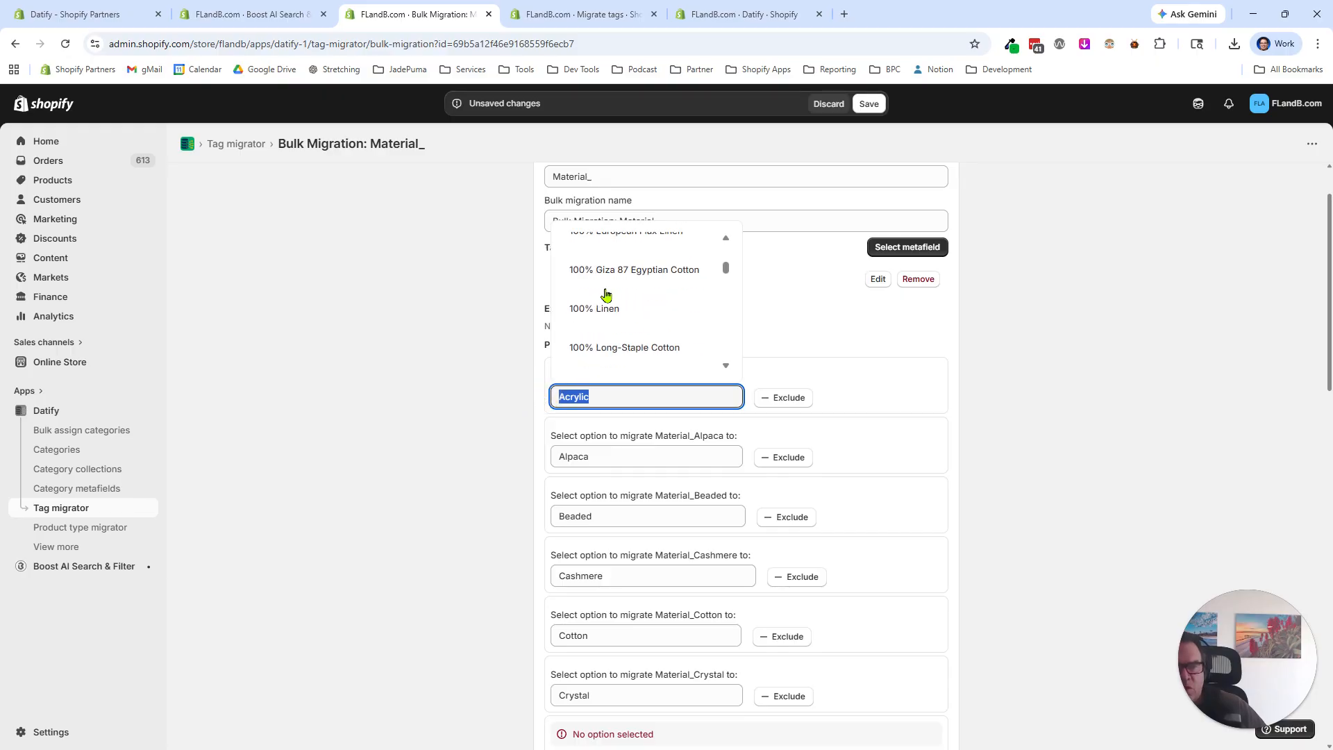
pyautogui.scroll(-6, 605, 294)
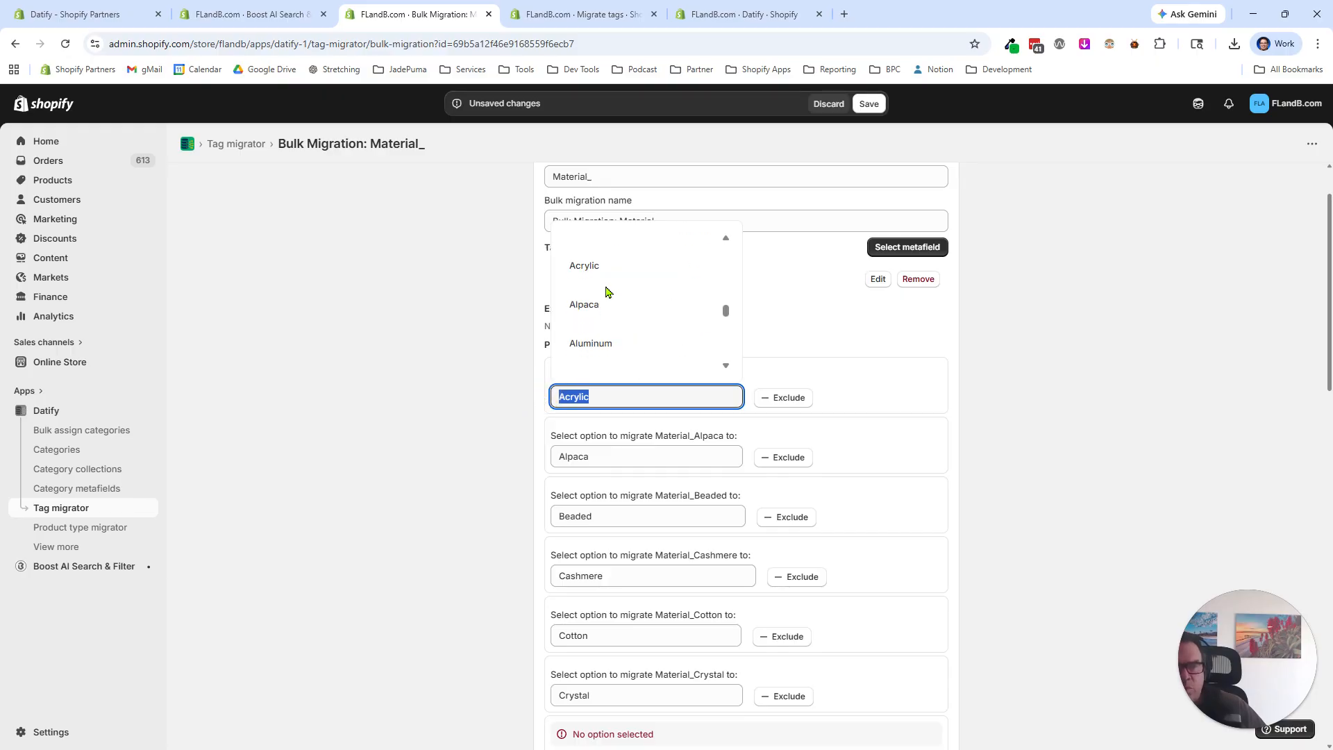
pyautogui.scroll(-5, 605, 291)
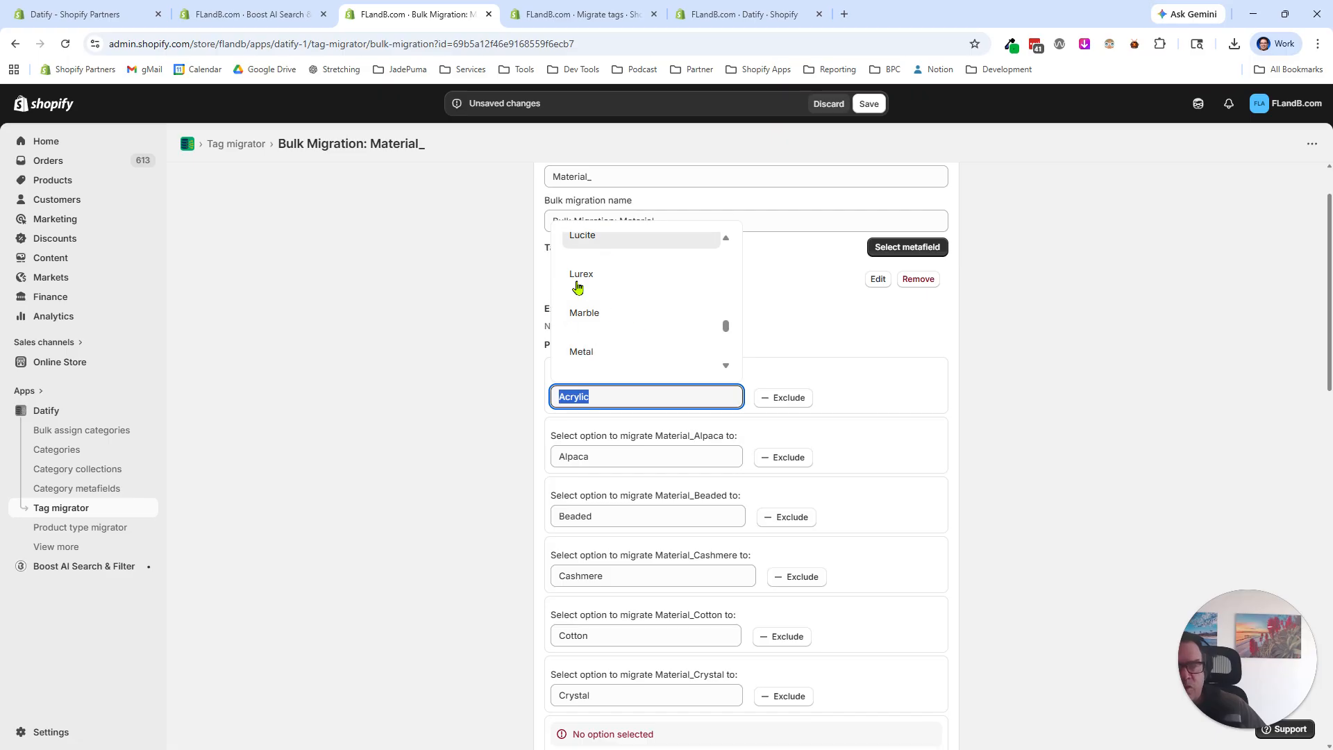
pyautogui.click(425, 413)
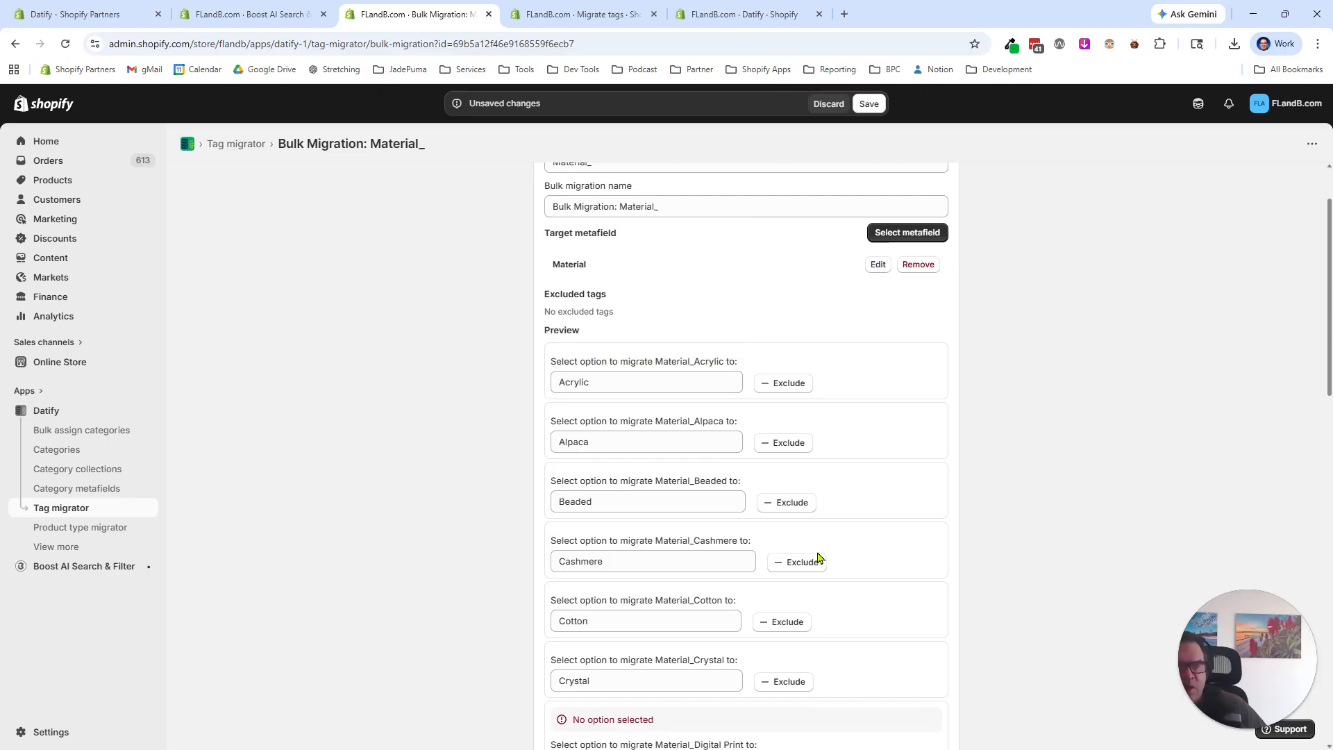
# - Exclude the Material_Digital Print and Material_Easy-Care tags from the Material_ bulk migration
pyautogui.scroll(-4, 818, 558)
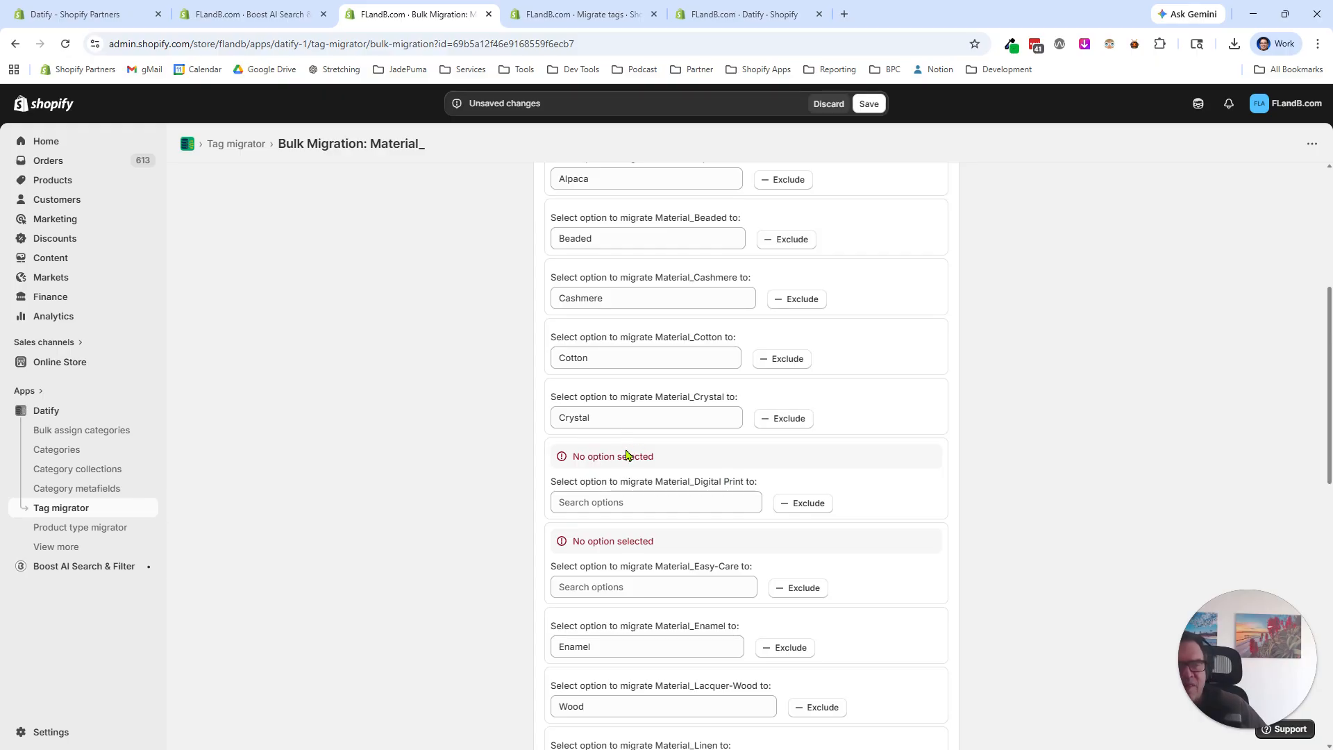
pyautogui.press('ctrl')
pyautogui.press('ctrl')
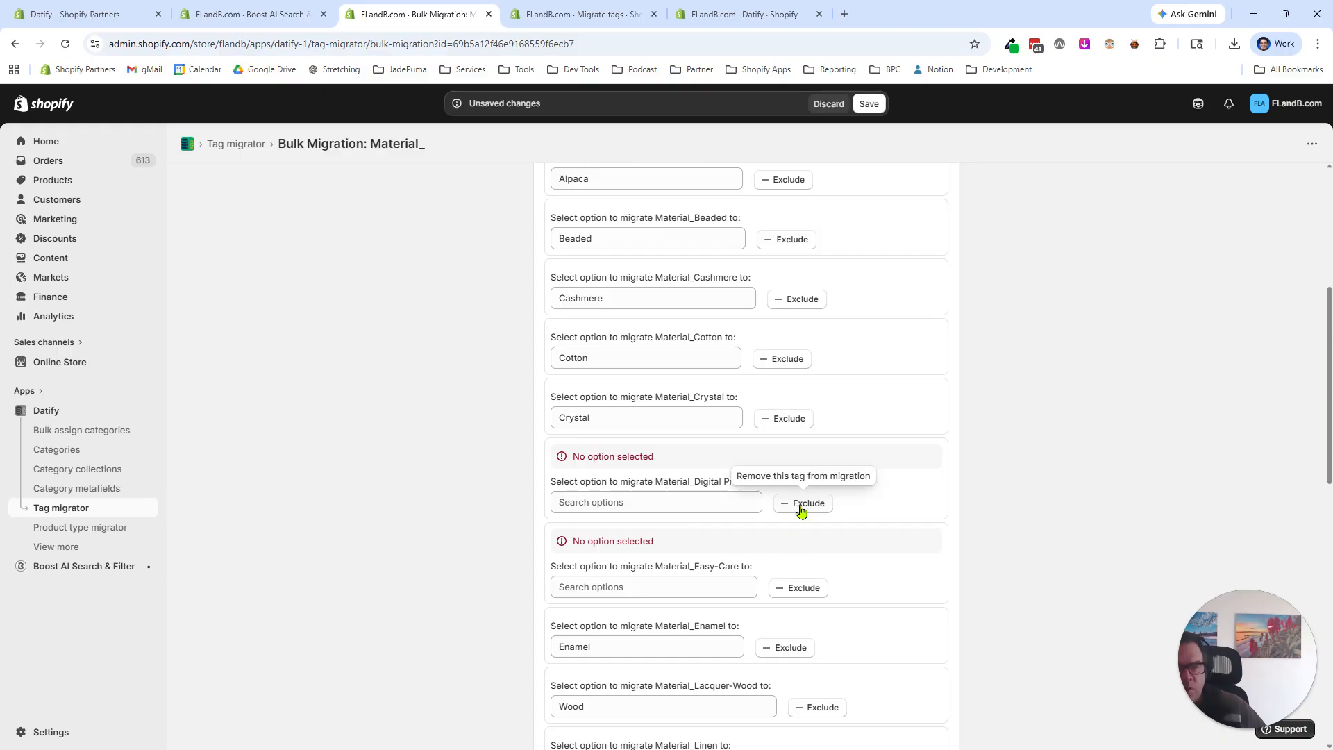
pyautogui.press('ctrl')
pyautogui.click(802, 507)
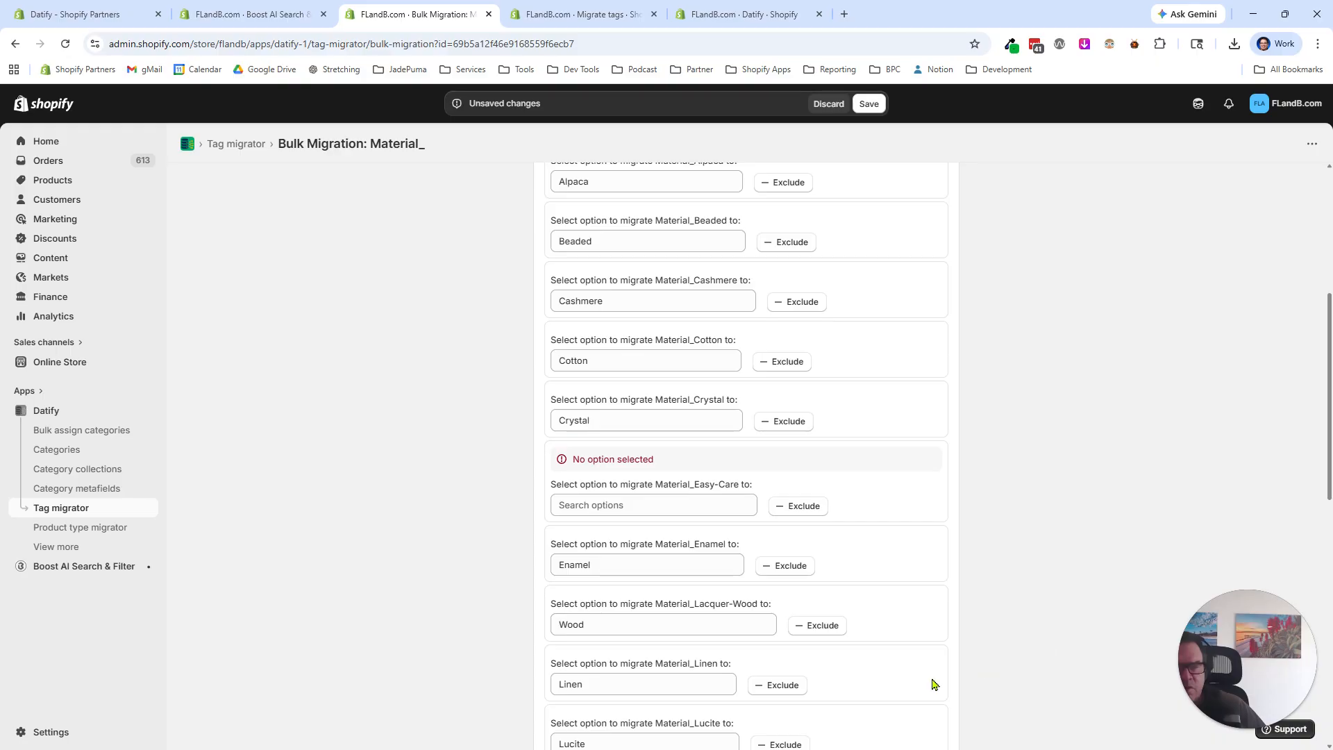
pyautogui.moveTo(695, 485); pyautogui.dragTo(738, 485)
pyautogui.click(800, 506)
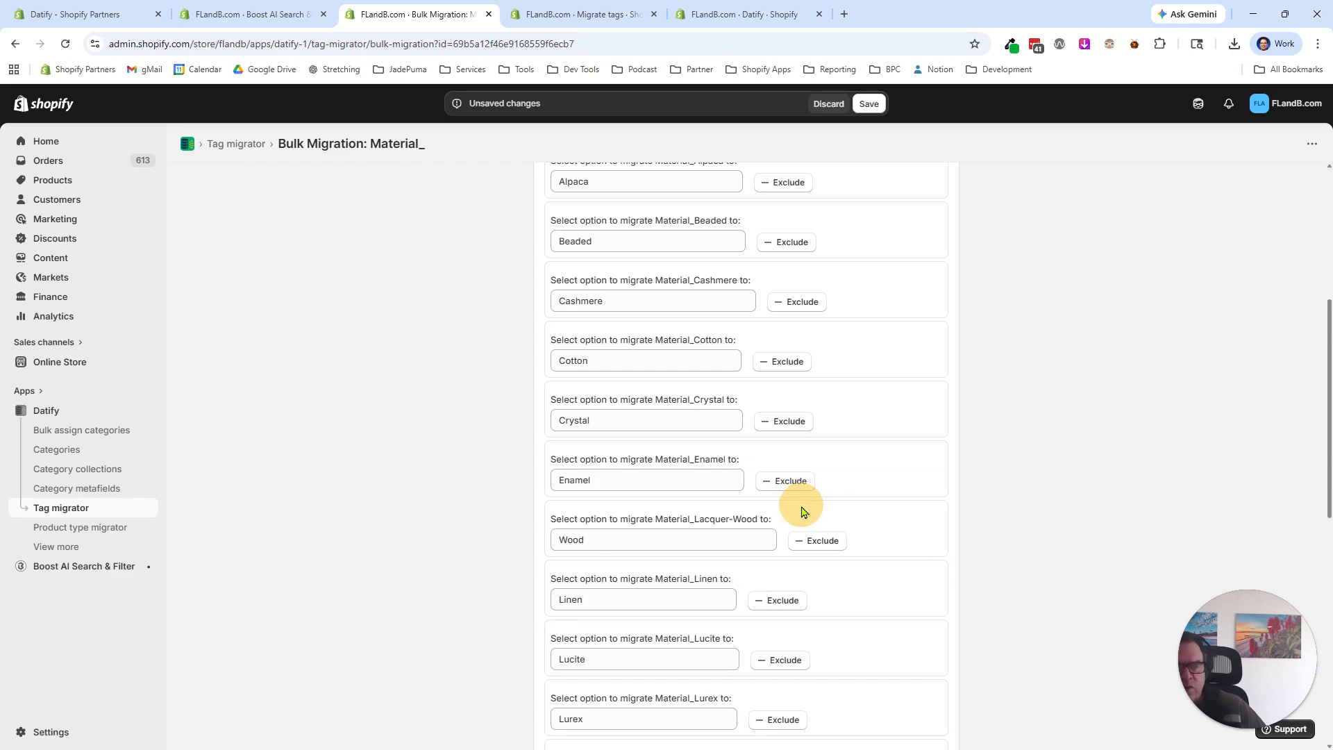
pyautogui.scroll(-9, 871, 561)
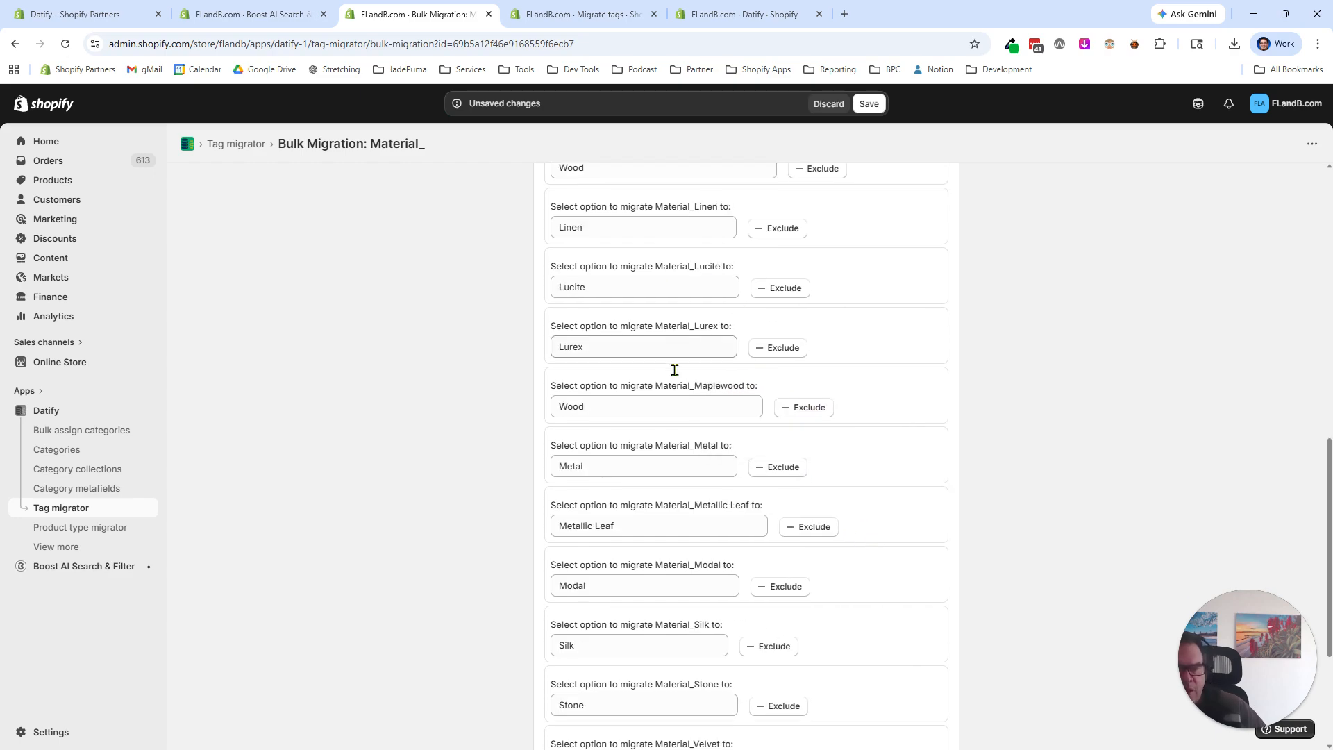
pyautogui.scroll(12, 684, 595)
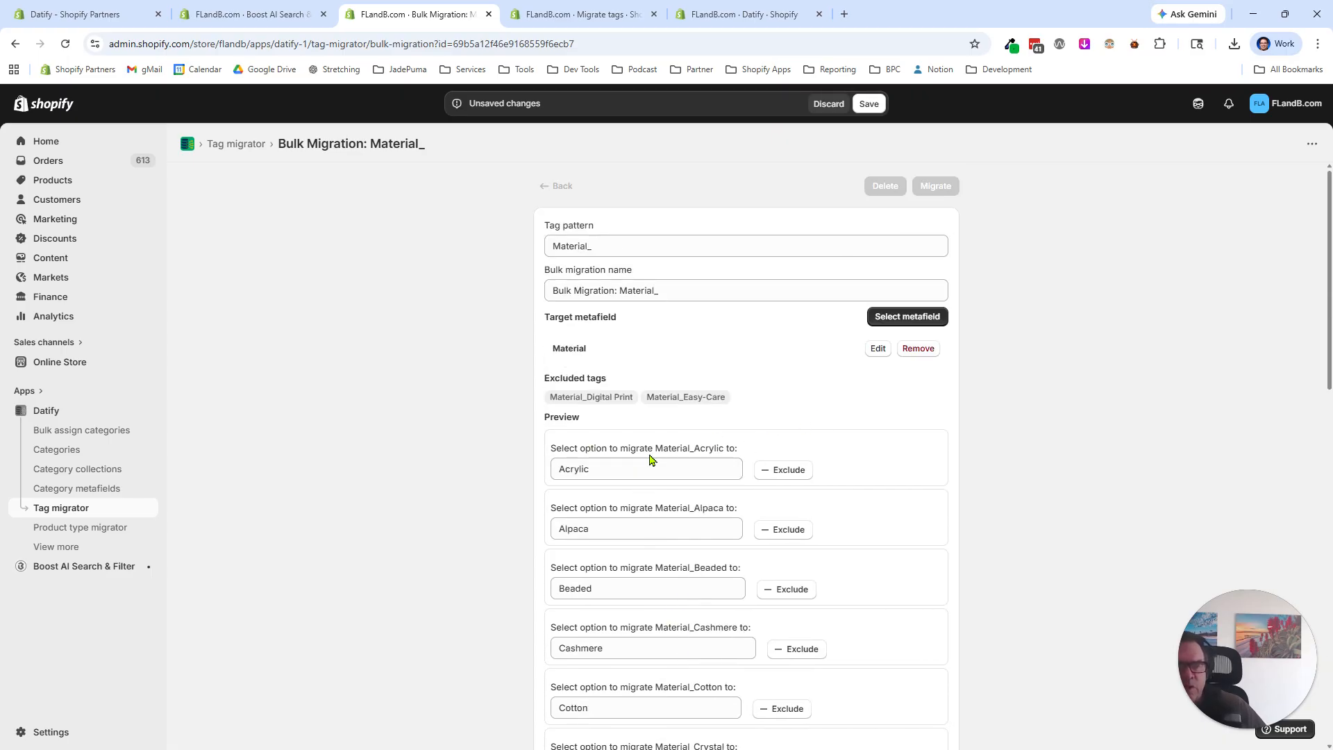
# - Return the excluded Material_Easy-Care tag to the bulk migration preview
pyautogui.click(687, 398)
pyautogui.scroll(-5, 855, 548)
pyautogui.scroll(-2, 855, 519)
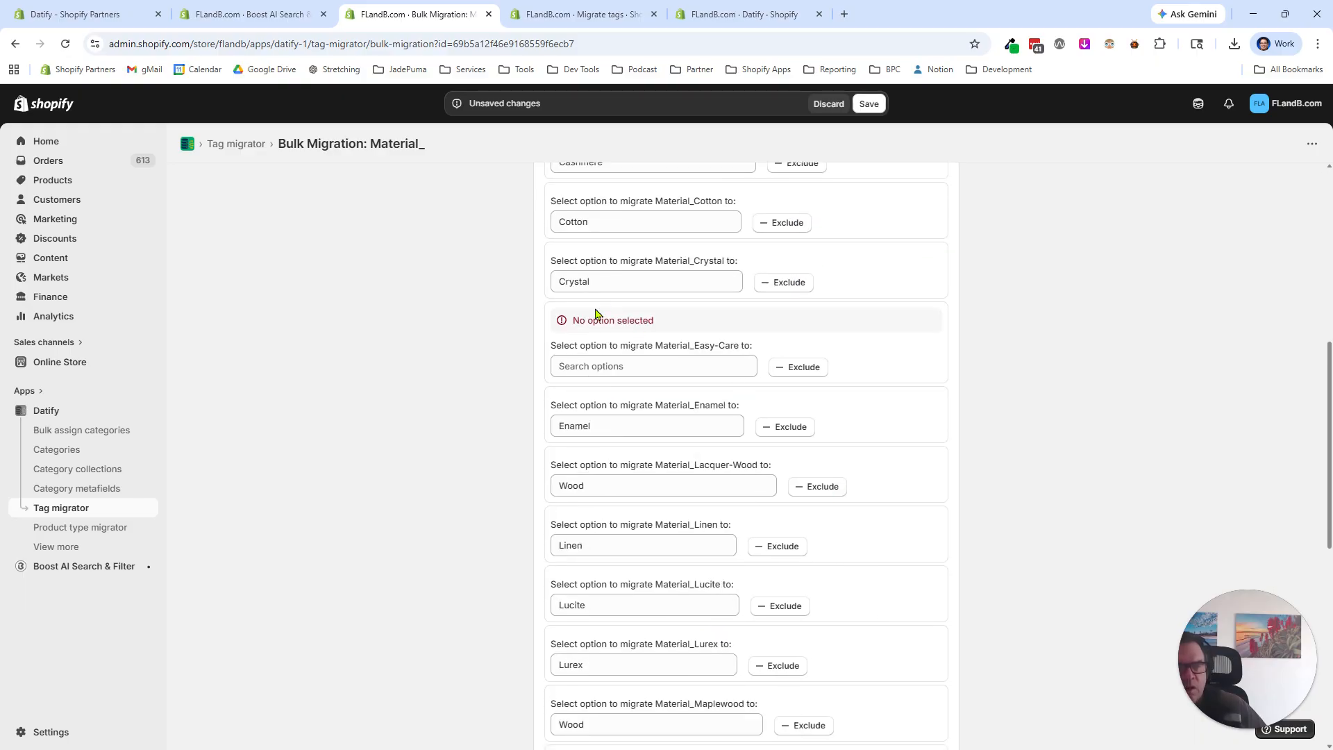
pyautogui.moveTo(695, 345); pyautogui.dragTo(737, 345)
pyautogui.click(852, 351)
# - Start a new Material entry labelled Easy Care for the Material_Easy-Care tag, discard it, and exclude the tag again
pyautogui.click(624, 366)
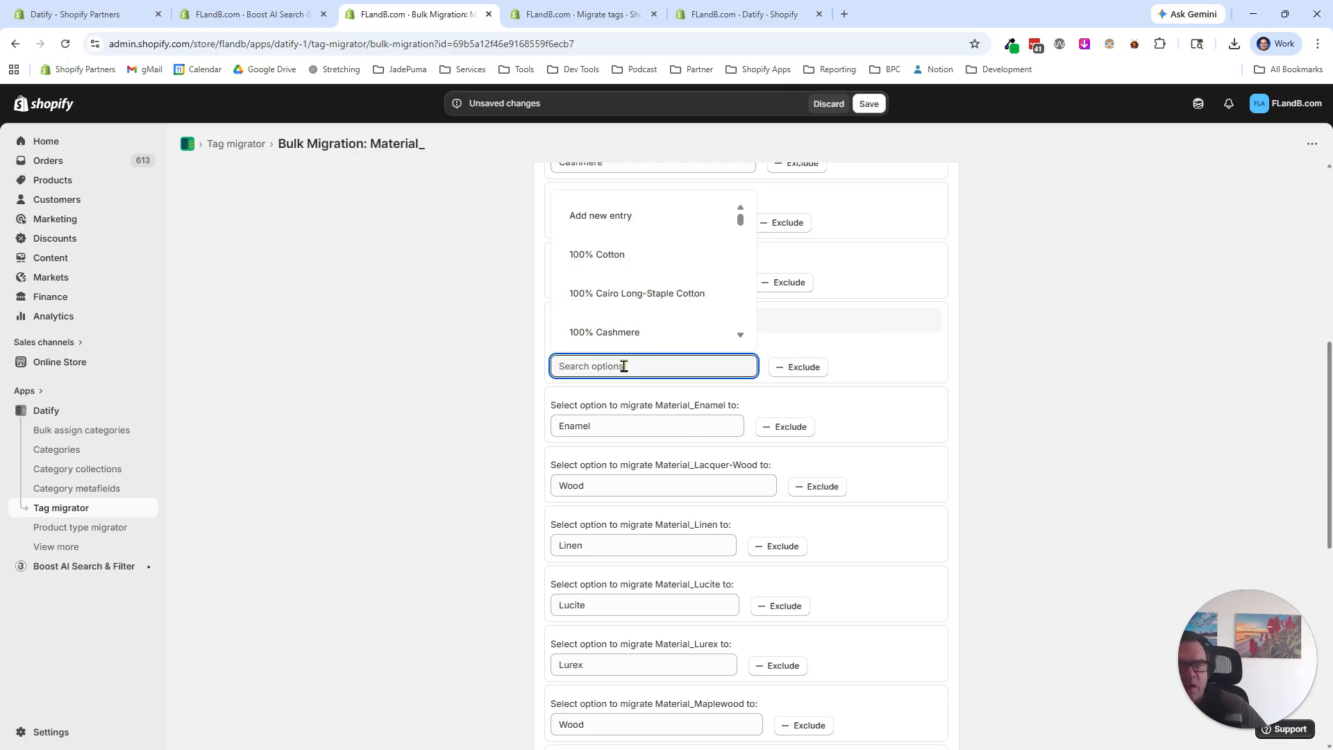
pyautogui.click(602, 216)
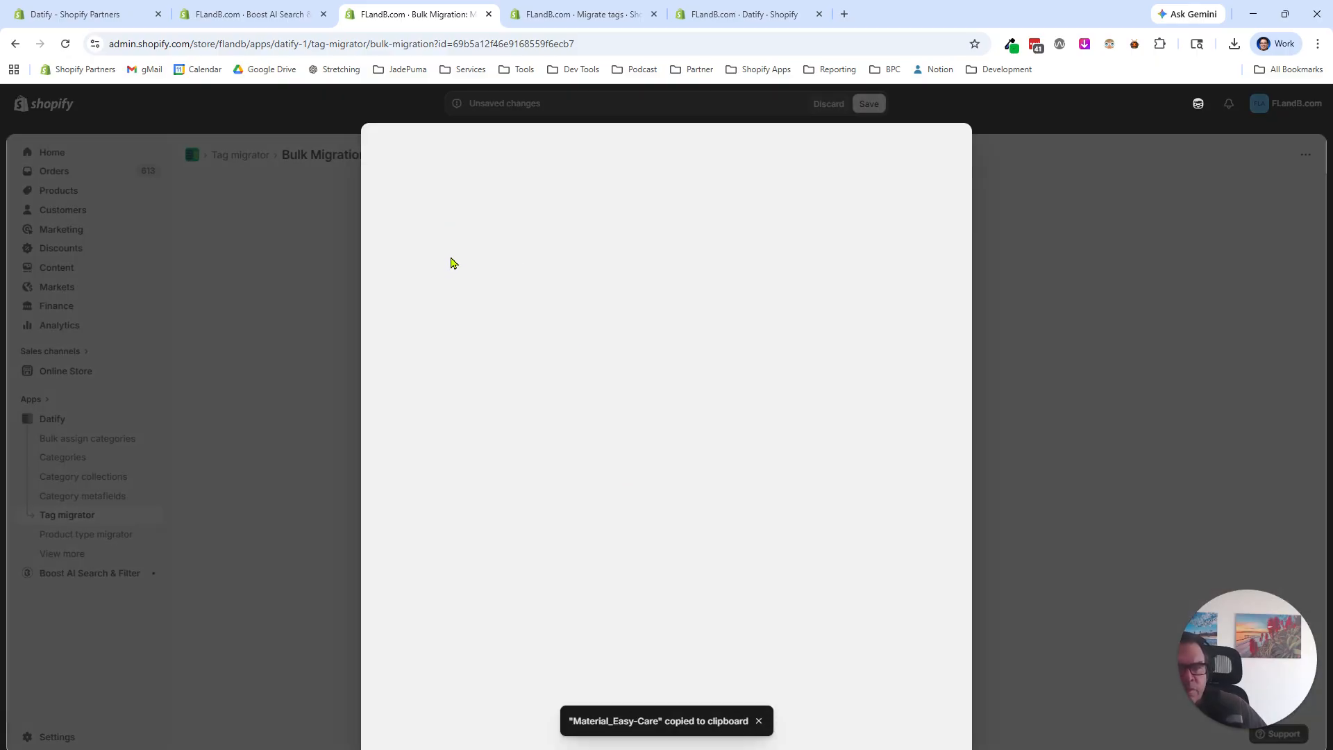
pyautogui.write('Easy Care')
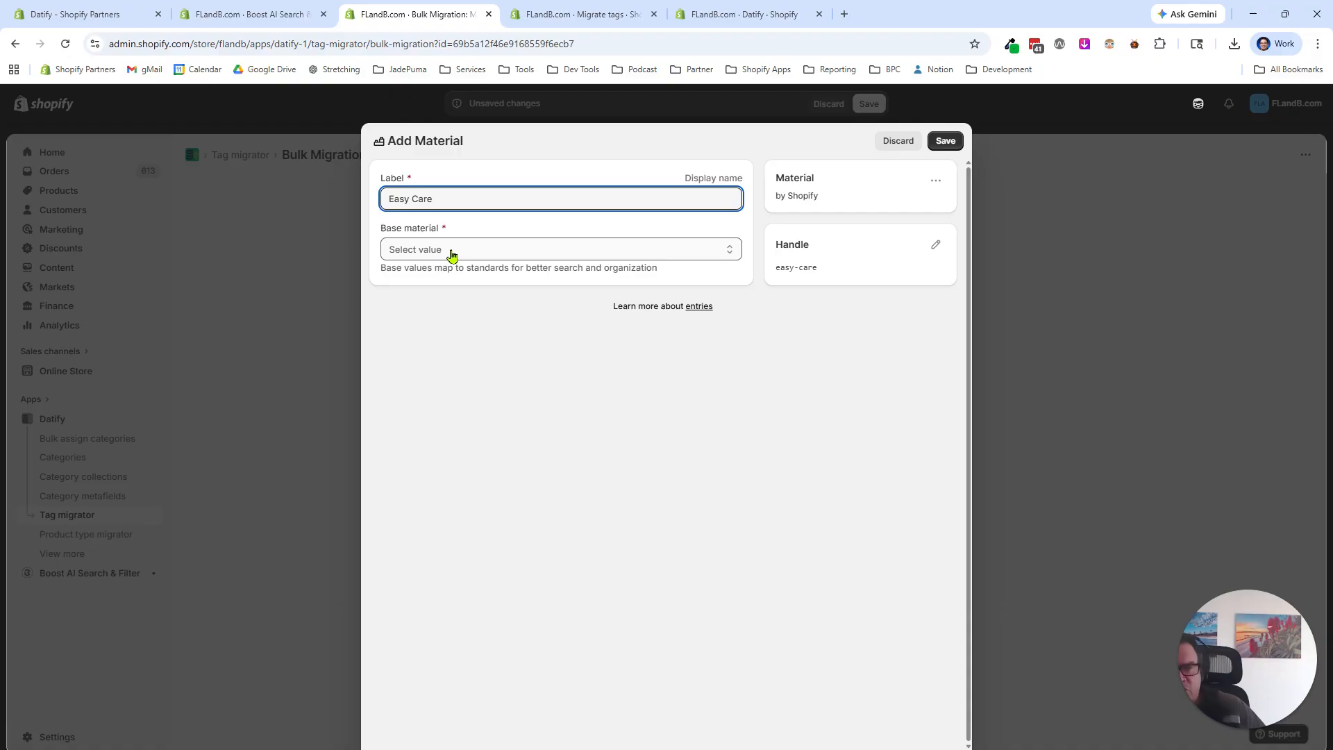
pyautogui.click(463, 251)
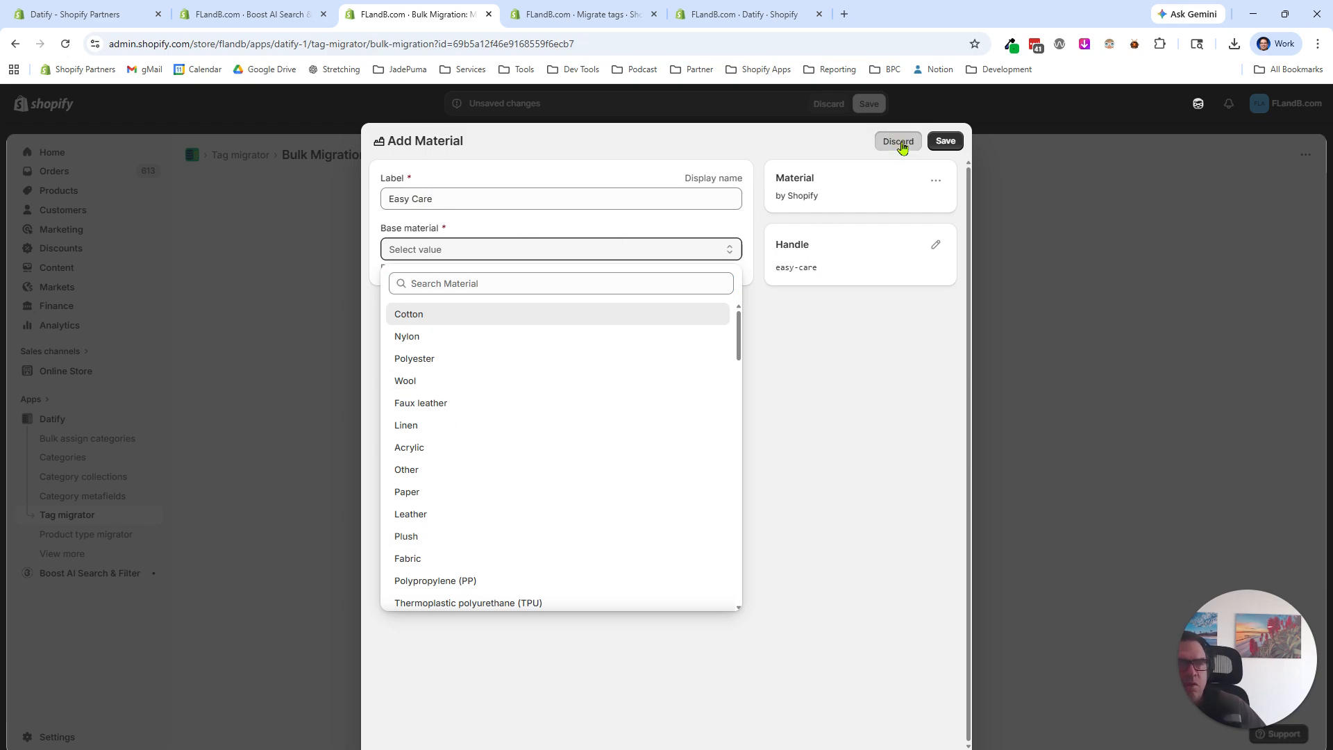
pyautogui.click(899, 140)
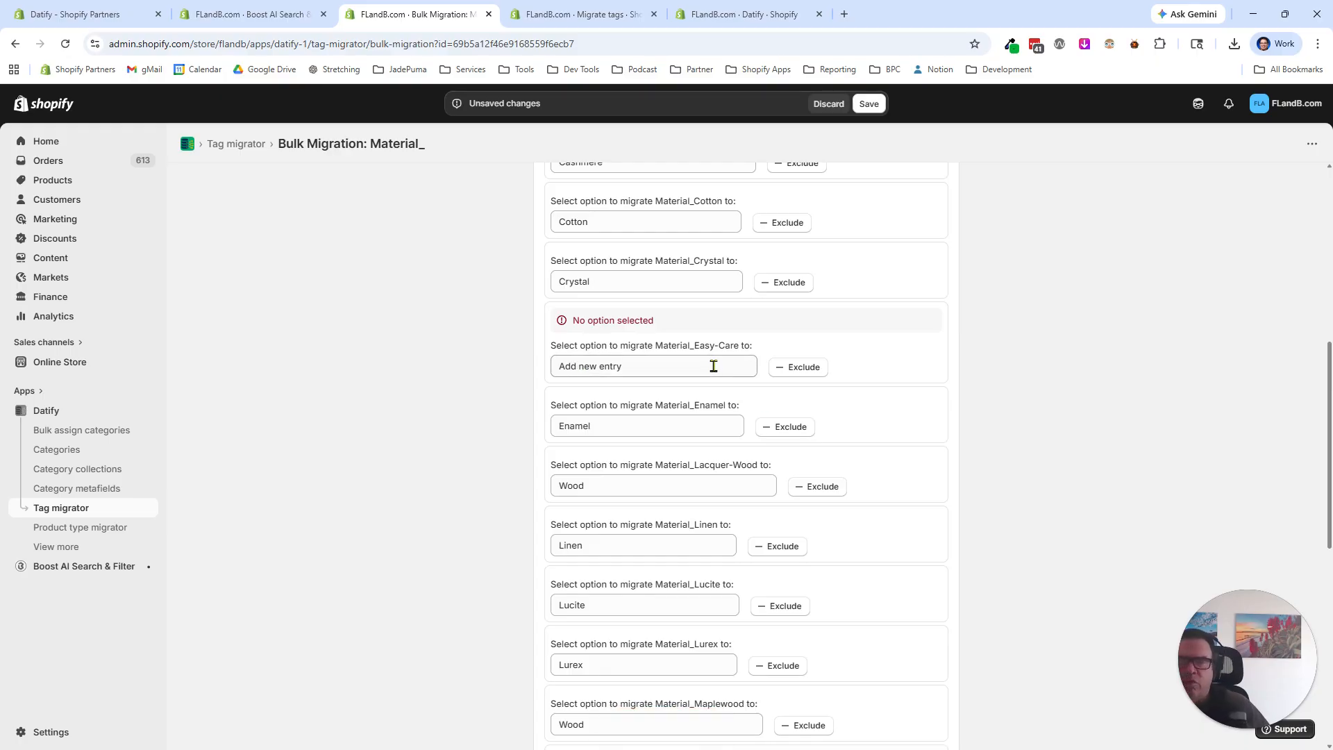
pyautogui.click(795, 367)
# - Check the remaining tag mappings, then save the Material_ bulk migration and run it
pyautogui.scroll(7, 944, 486)
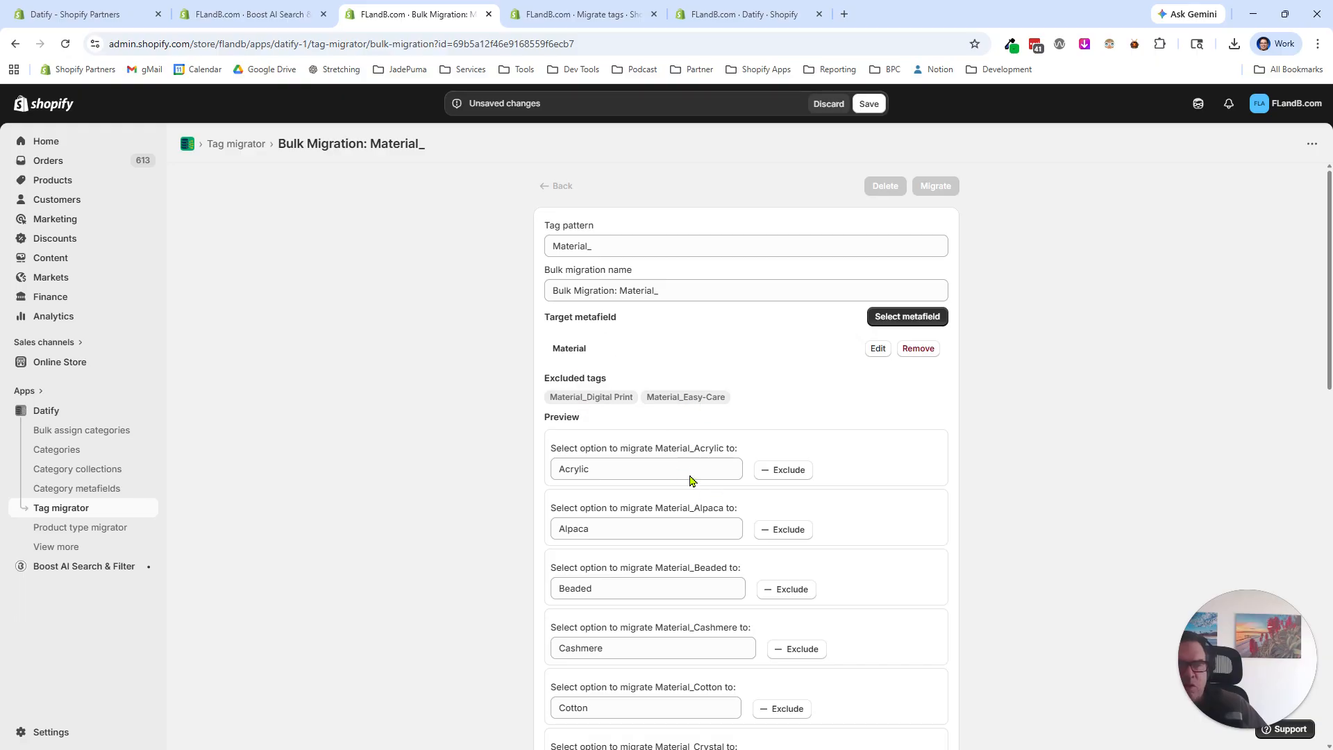
pyautogui.scroll(-8, 691, 479)
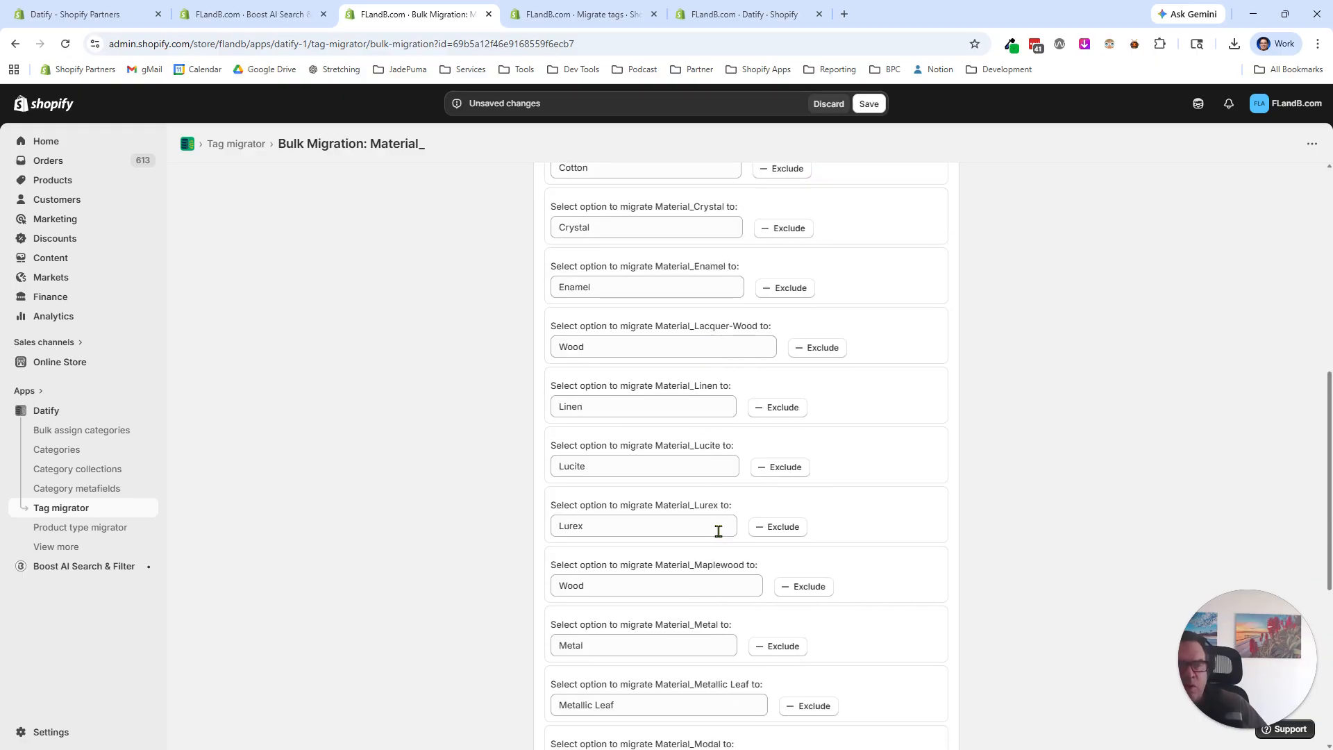
pyautogui.scroll(-6, 718, 531)
pyautogui.scroll(13, 628, 618)
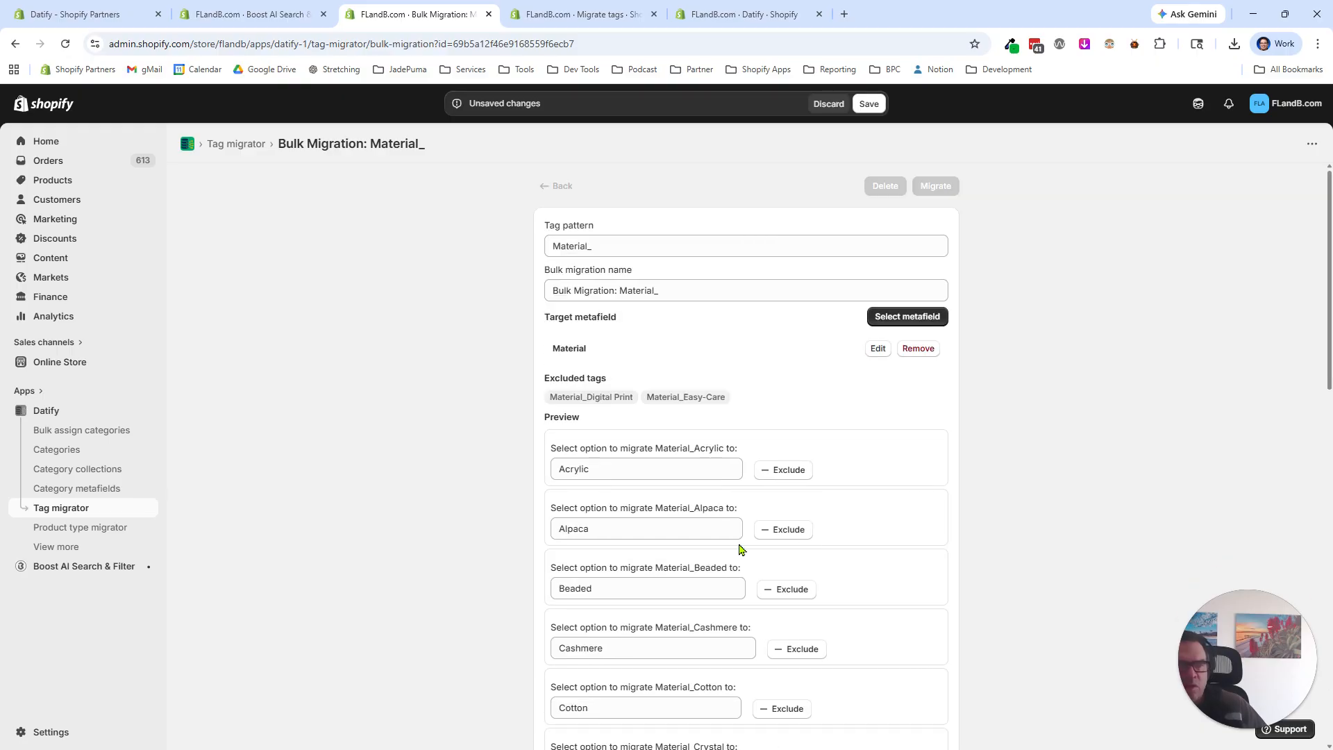
pyautogui.click(868, 105)
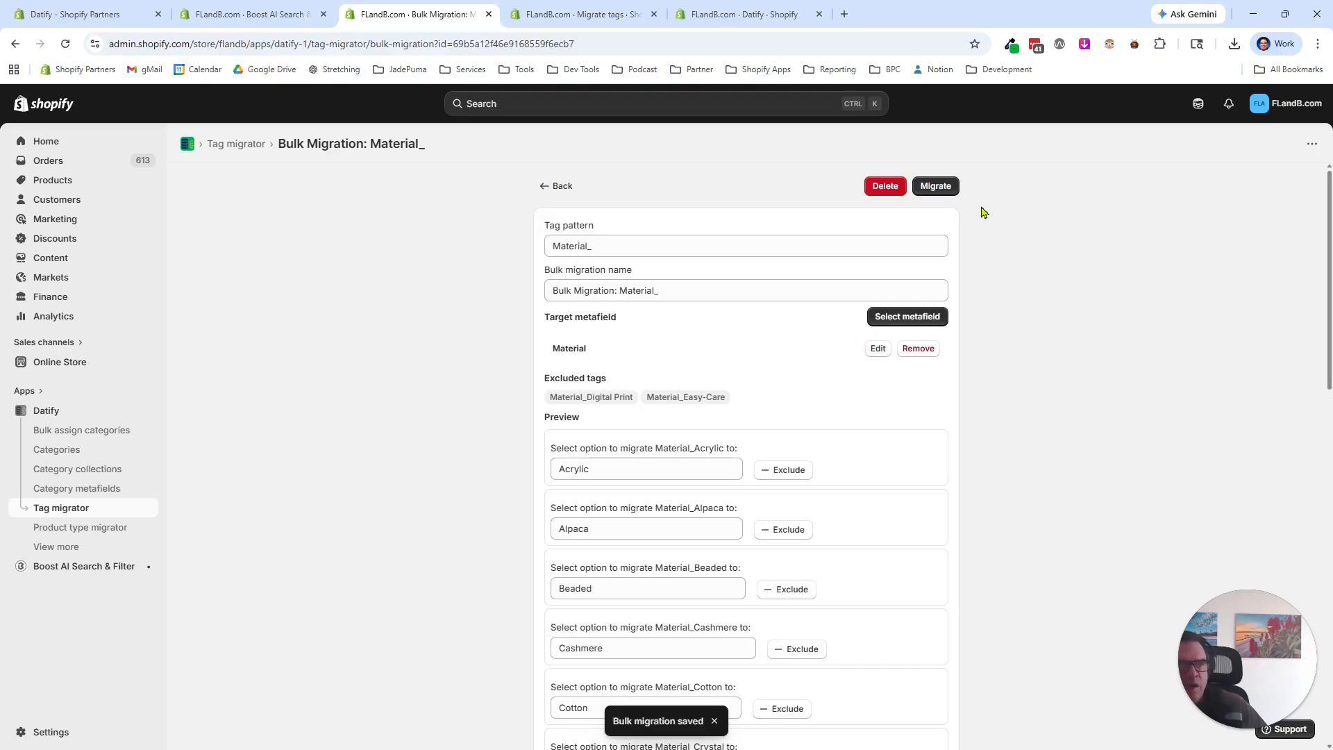
pyautogui.click(934, 187)
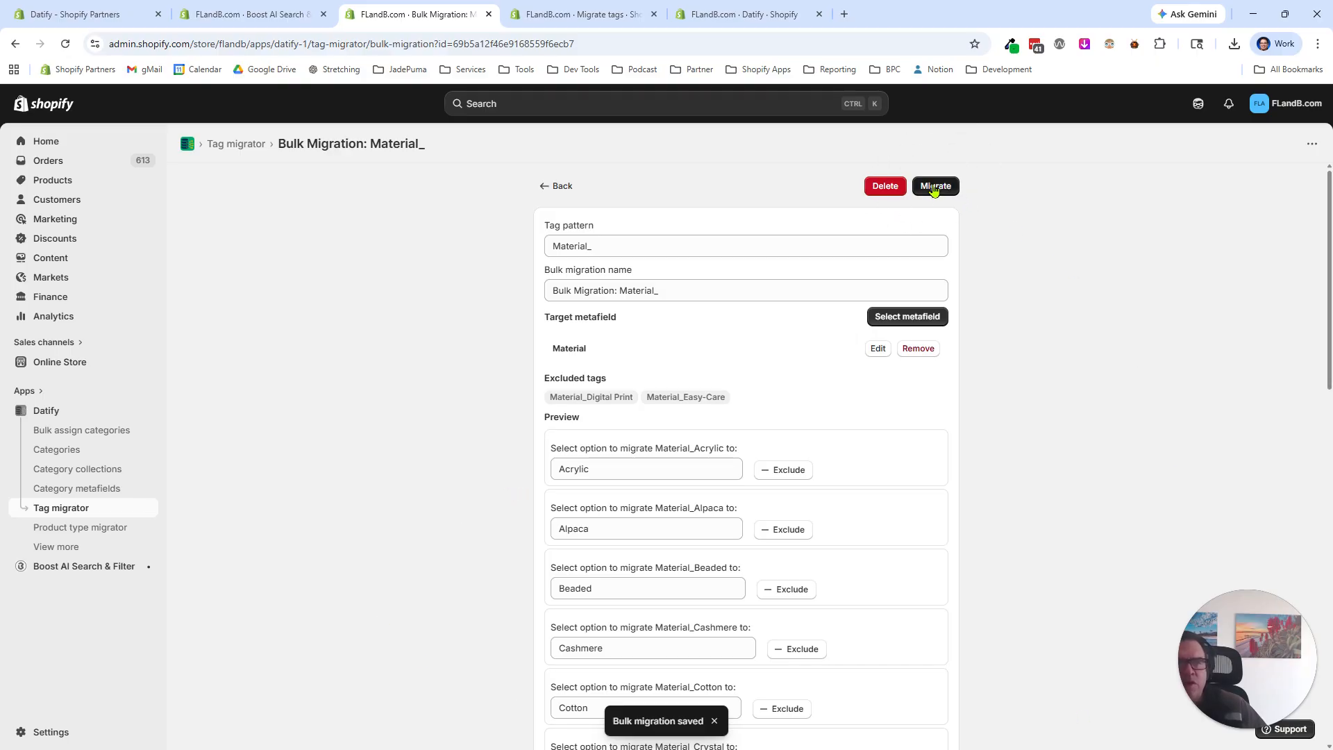
# - Return to the tag migration overview and review the tags with no migrations
pyautogui.click(570, 190)
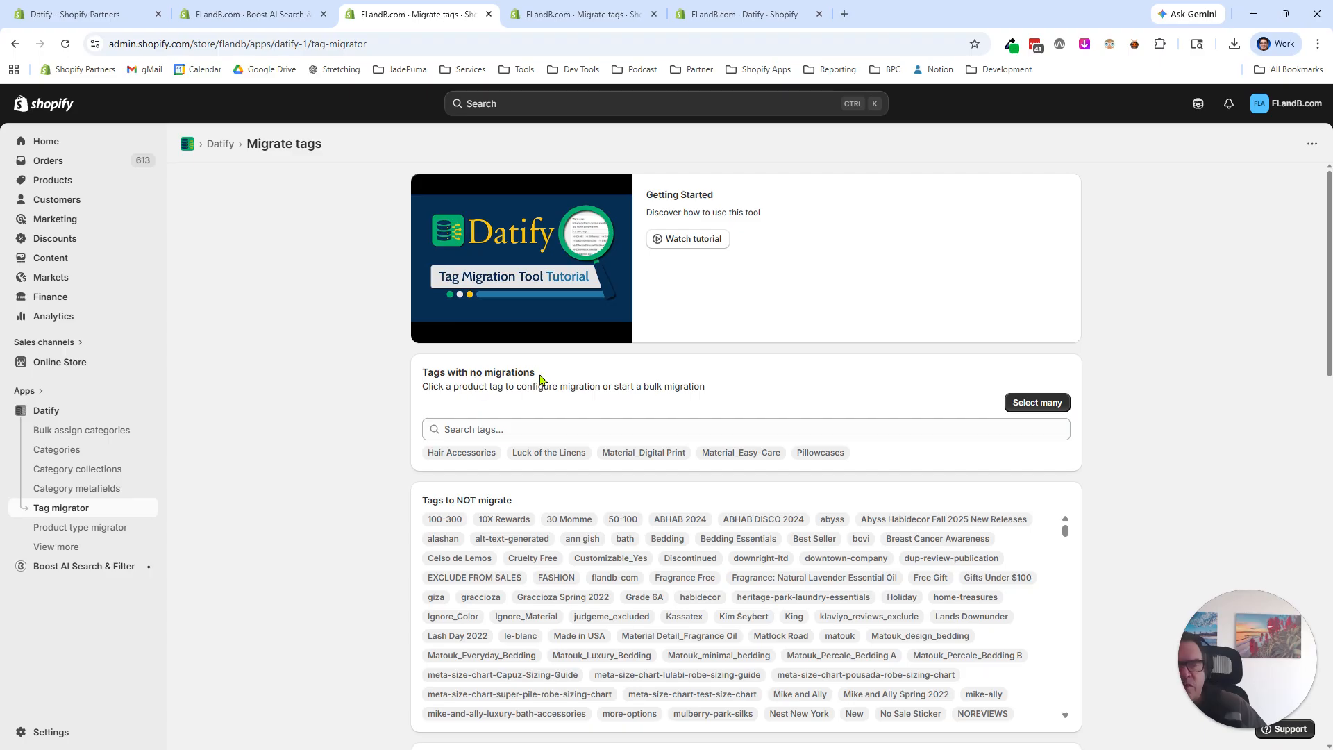
pyautogui.moveTo(538, 374); pyautogui.dragTo(428, 373)
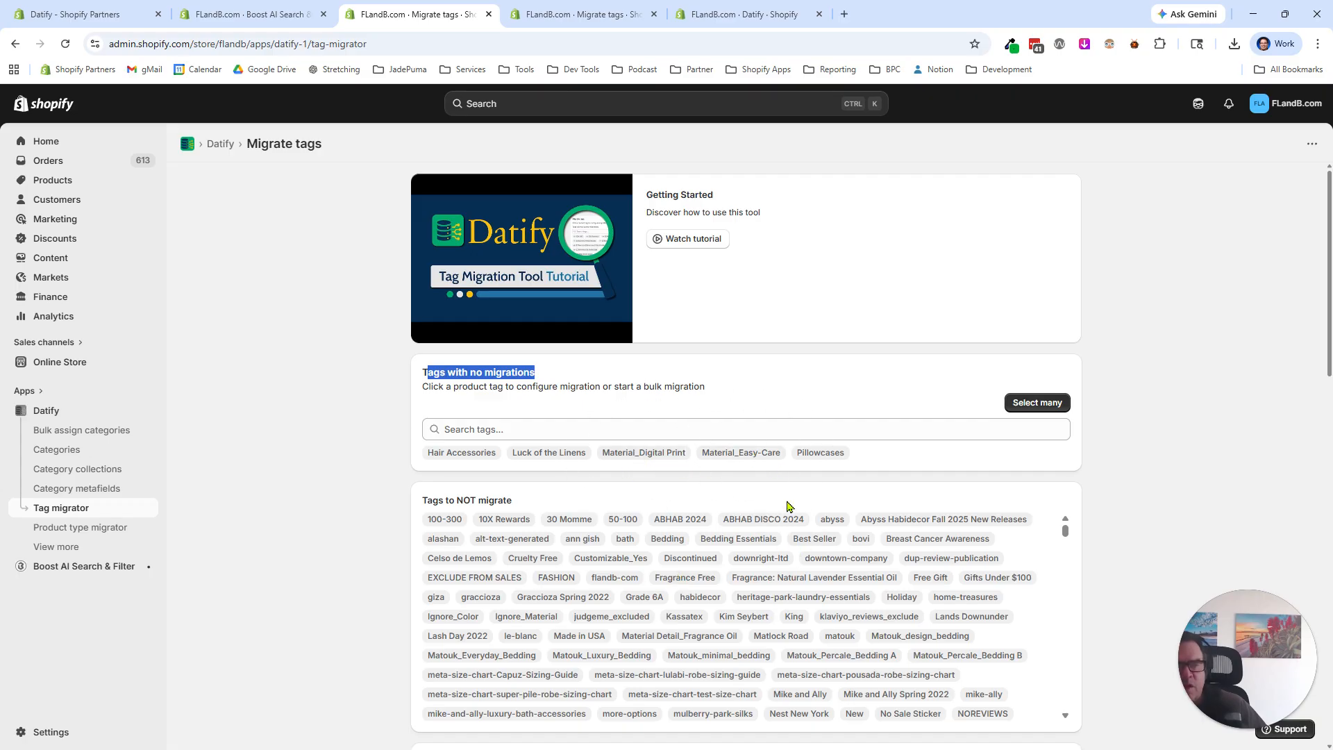
pyautogui.scroll(-2, 778, 479)
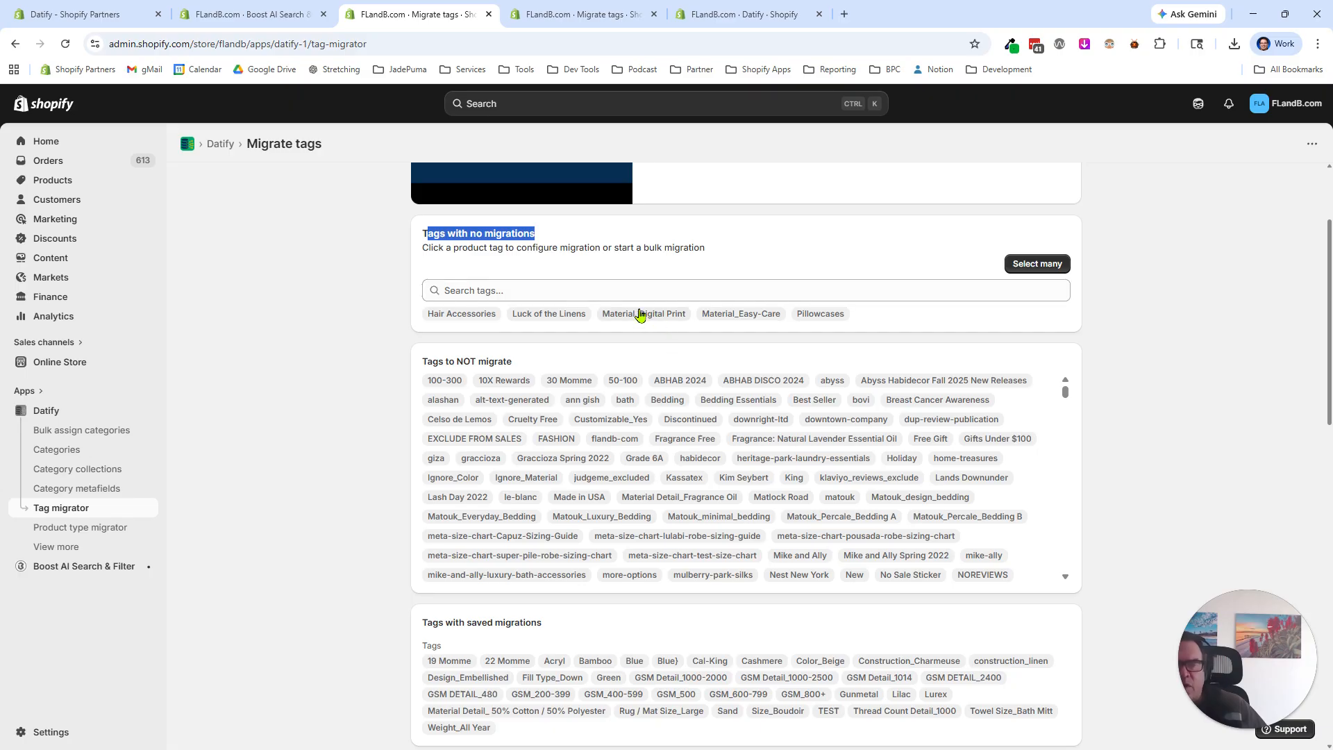